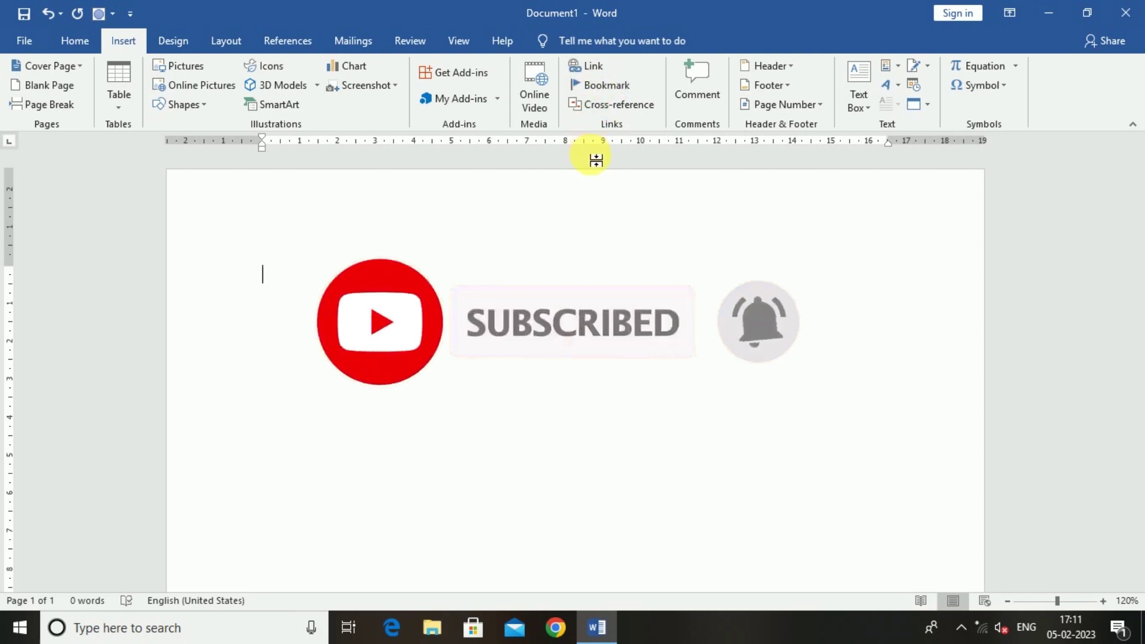
Step: Fill the blank document with sample paragraphs using the =rand() function
type("=rand")
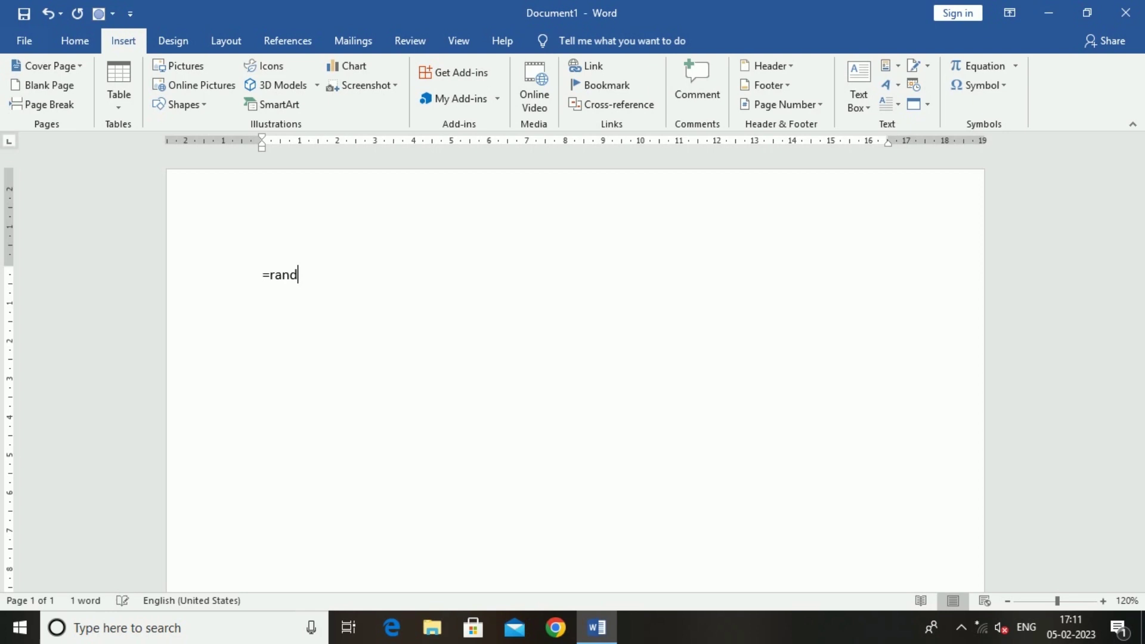
type("()")
key("Return")
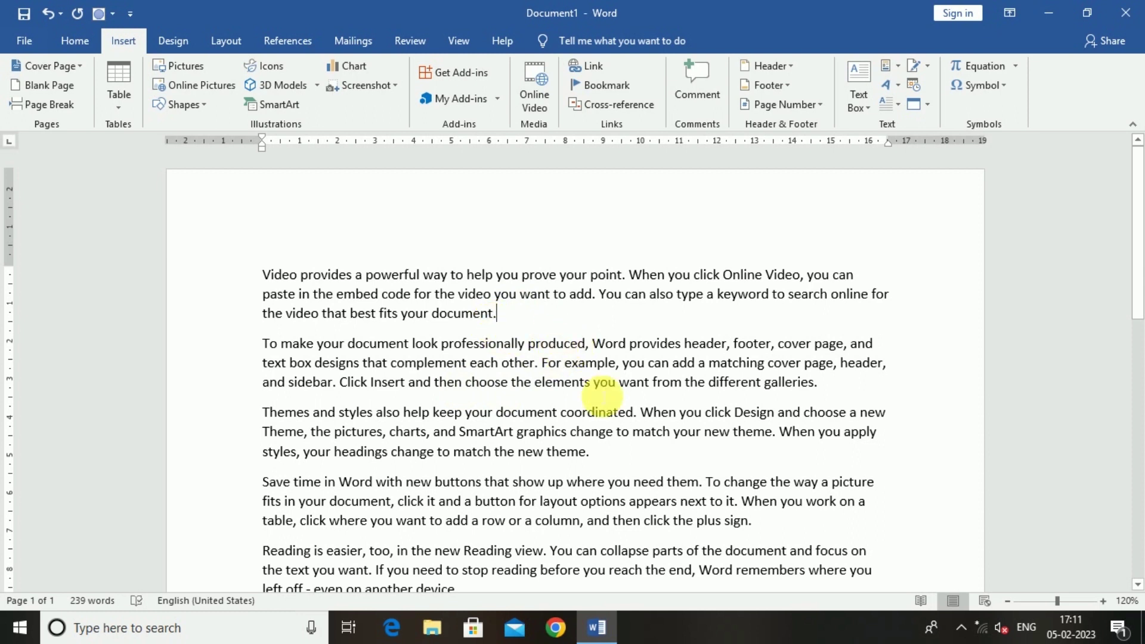
Step: Hyperlink the word "document" in the second paragraph's first line to the existing Desktop image file col.jpg
double_click(377, 344)
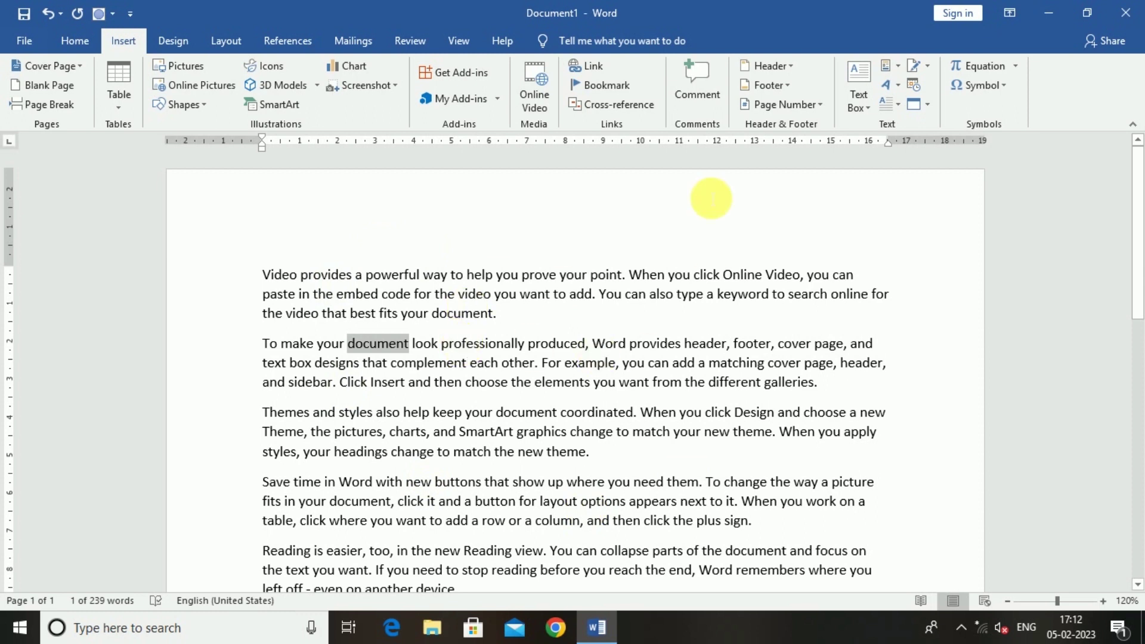
left_click(593, 71)
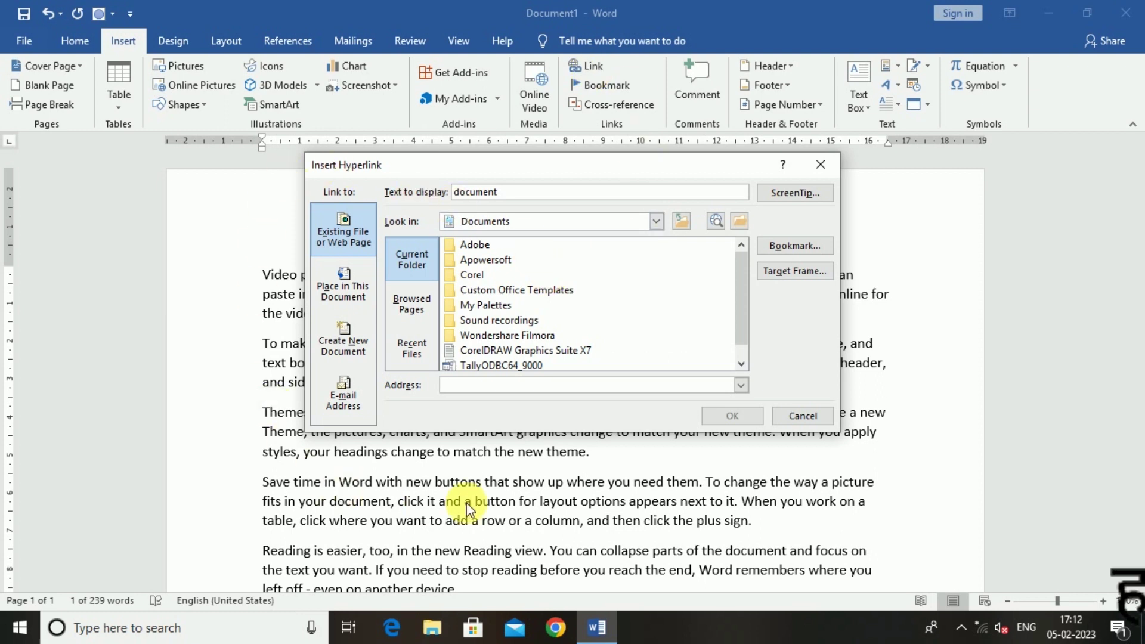
left_click_drag(539, 156, 756, 221)
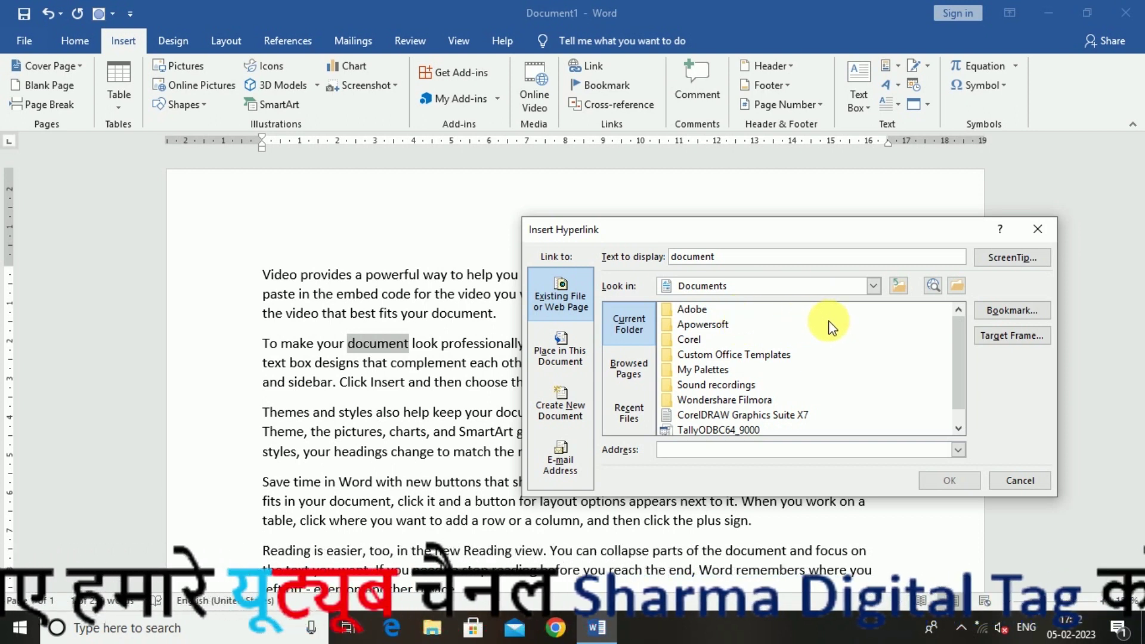
left_click(873, 286)
left_click(710, 328)
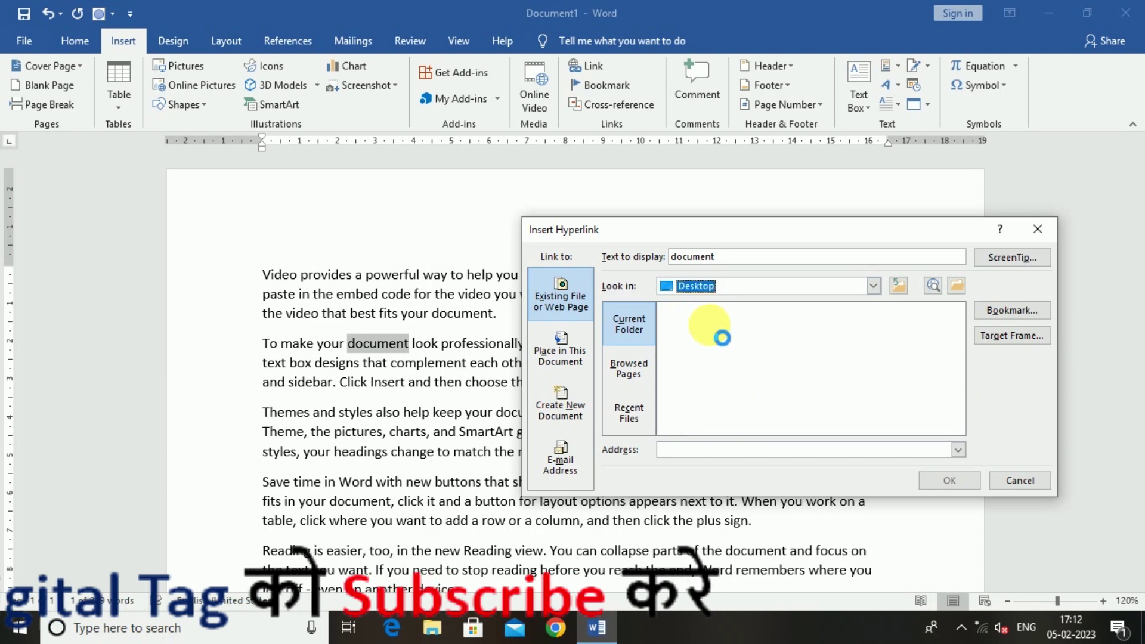
scroll(709, 376, "down", 3)
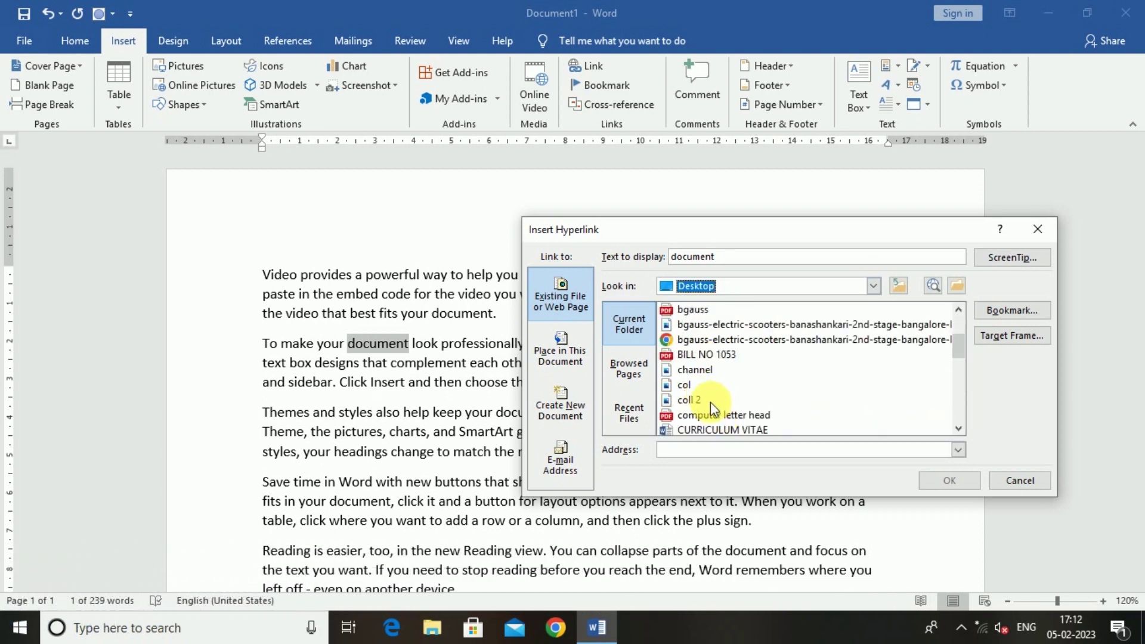
left_click(685, 386)
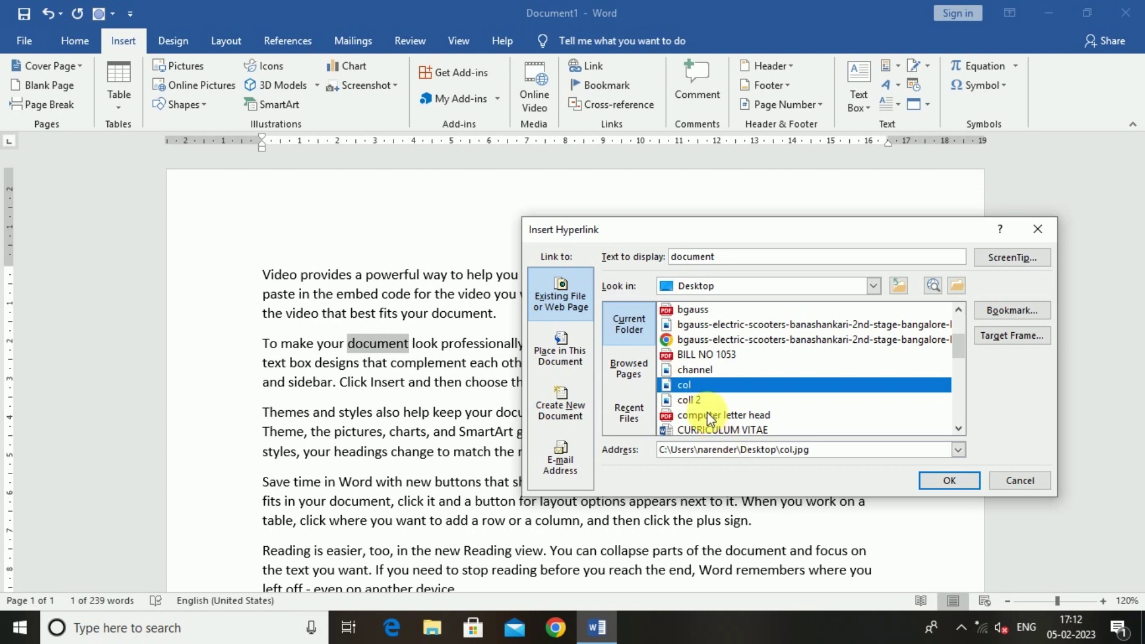
left_click(947, 477)
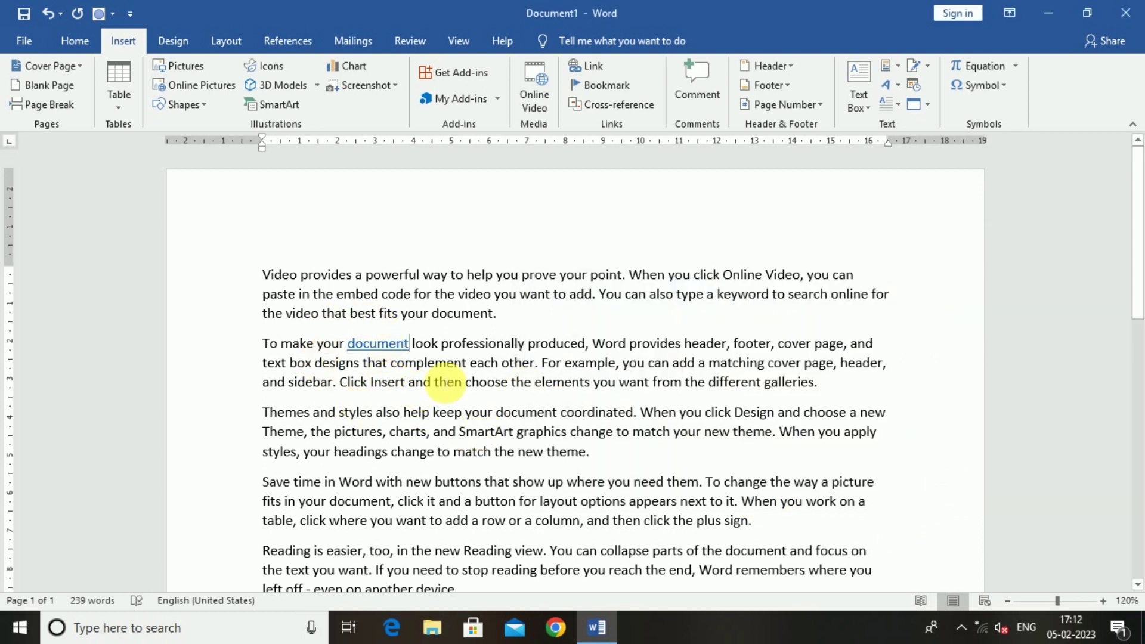
Step: Follow the "document" hyperlink, allowing the linked image to open, and close the image viewer after checking it
scroll(334, 351, "up", 8)
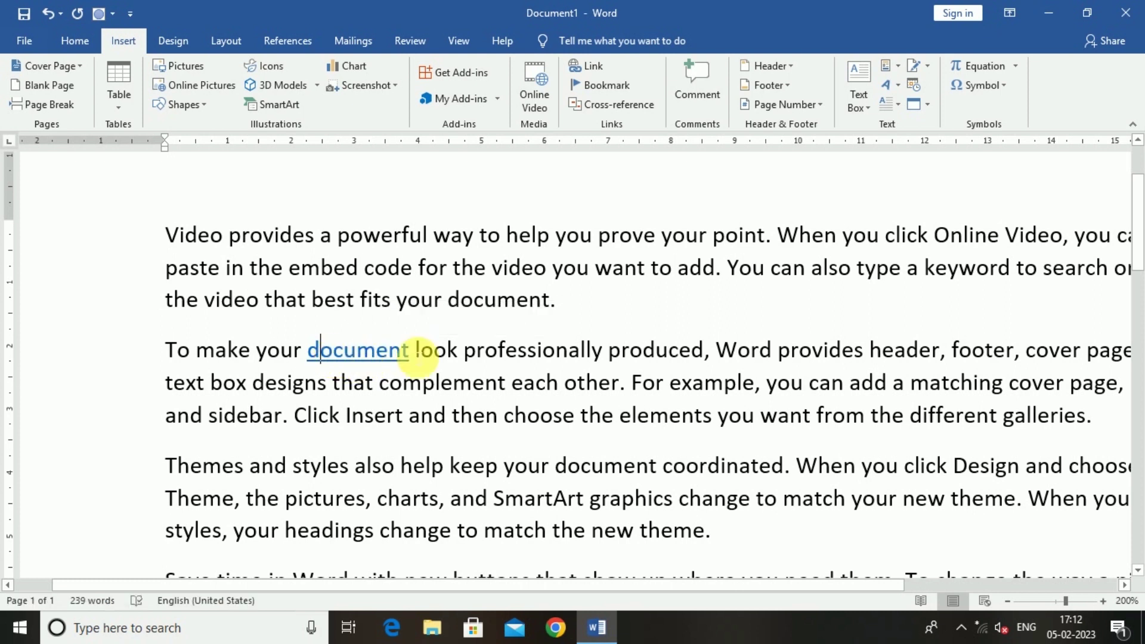
left_click(377, 355)
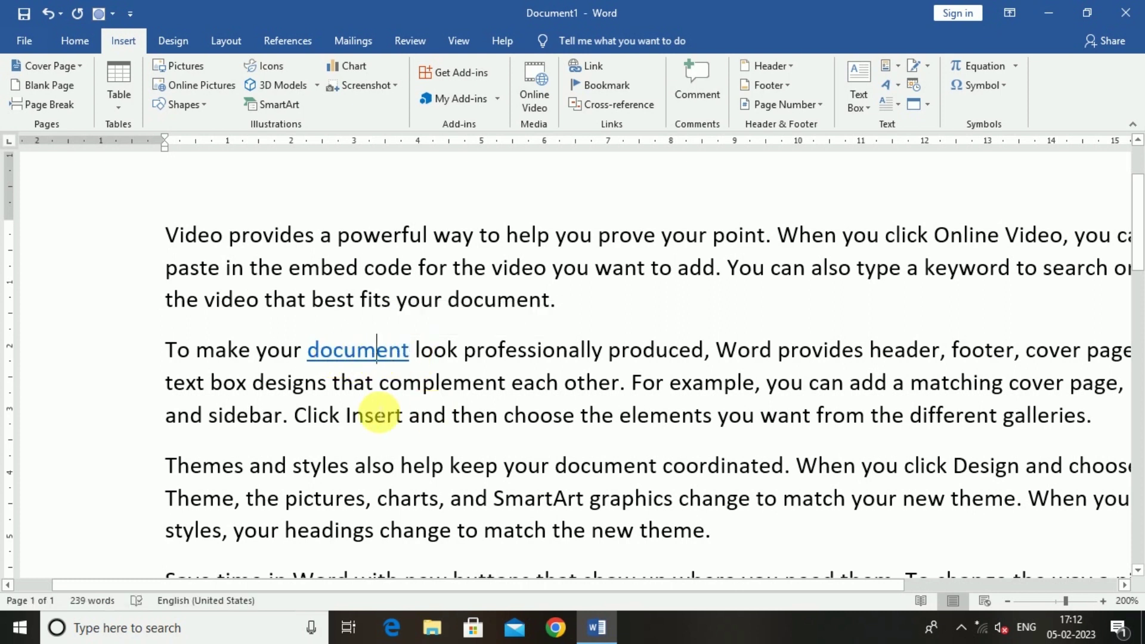
left_click(368, 360, "ctrl")
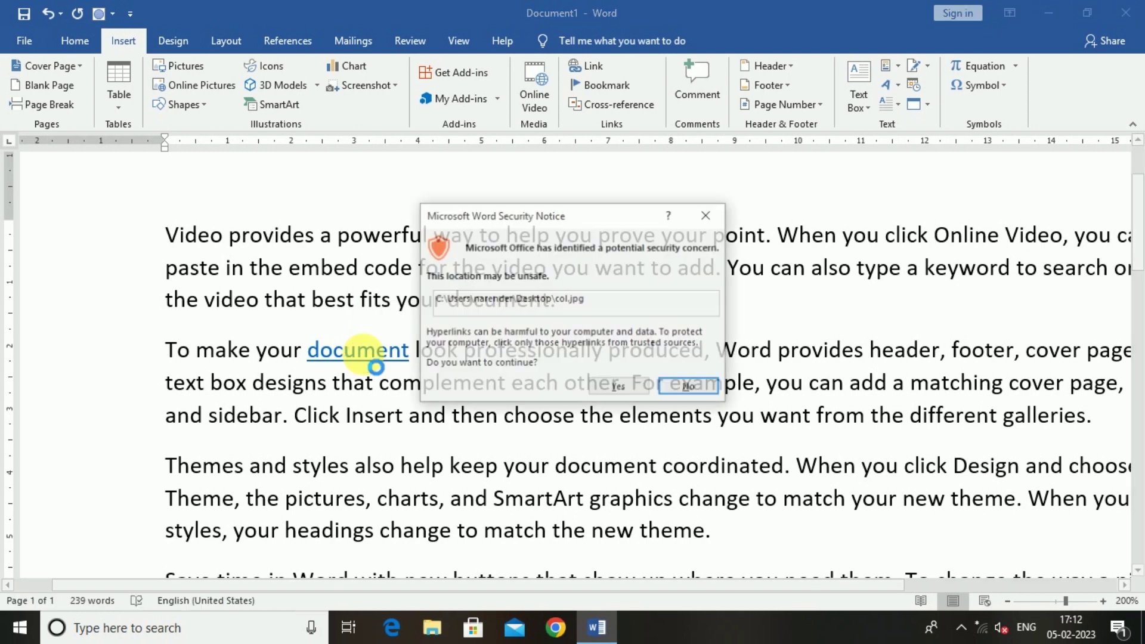
left_click(607, 384)
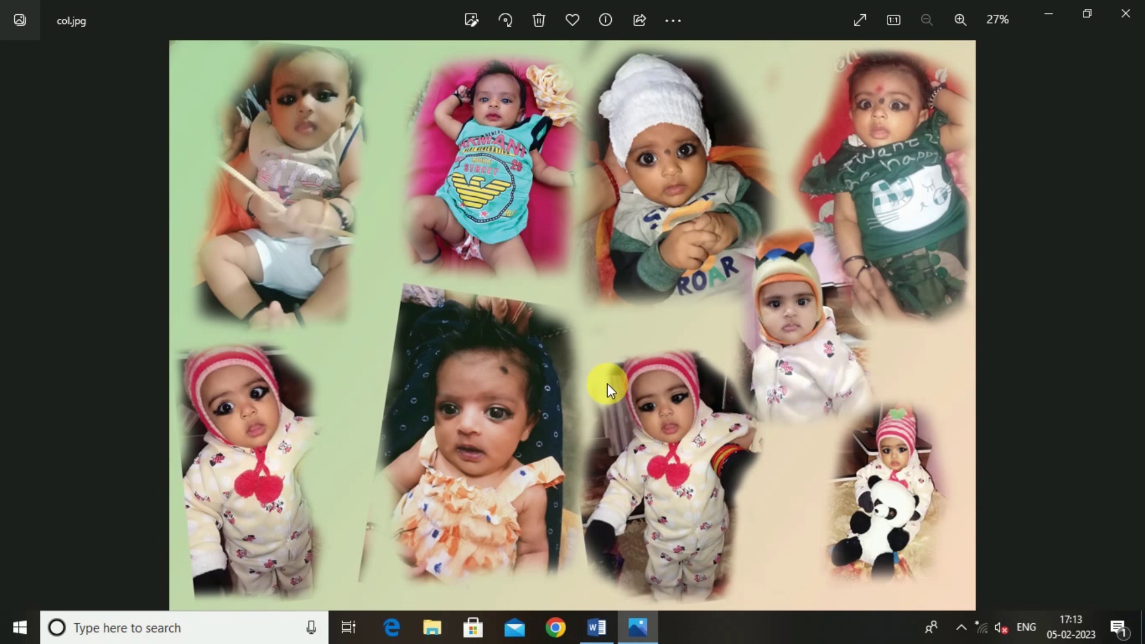
left_click(1125, 13)
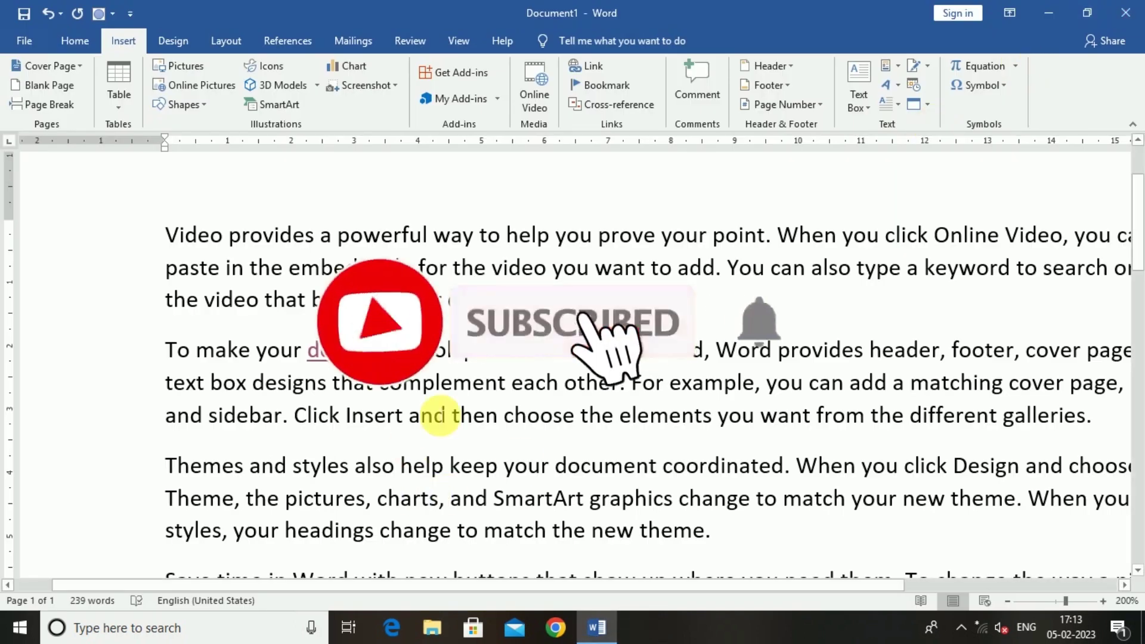
Step: Hyperlink the word "example" in the second paragraph to the existing Desktop image file coll 2.jpg
left_click(434, 415)
scroll(603, 432, "down", 2)
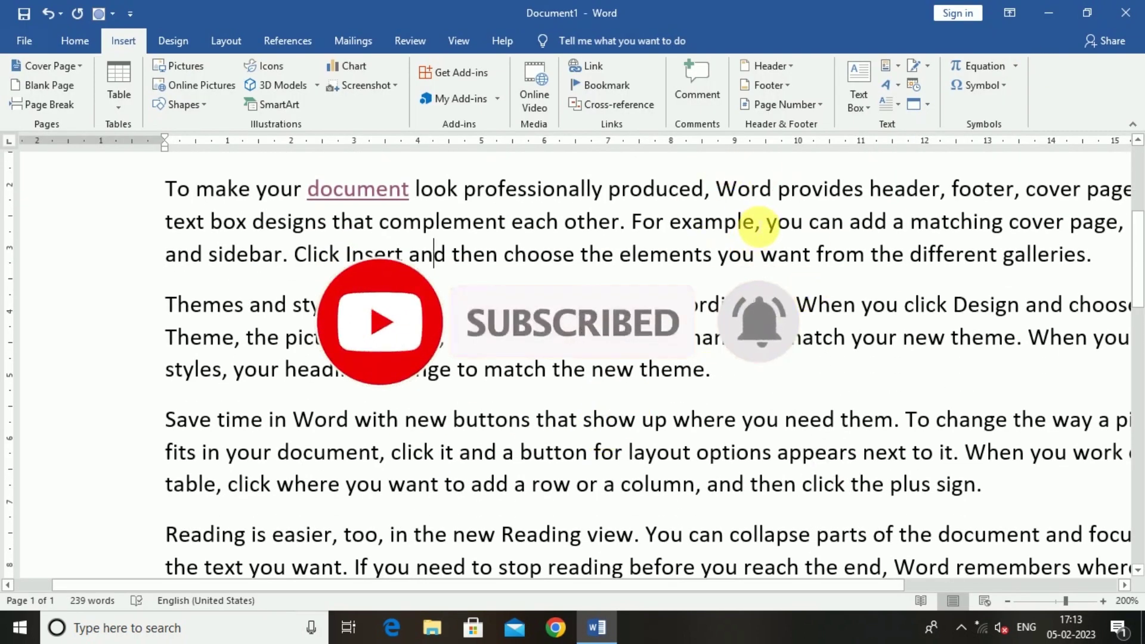
double_click(712, 223)
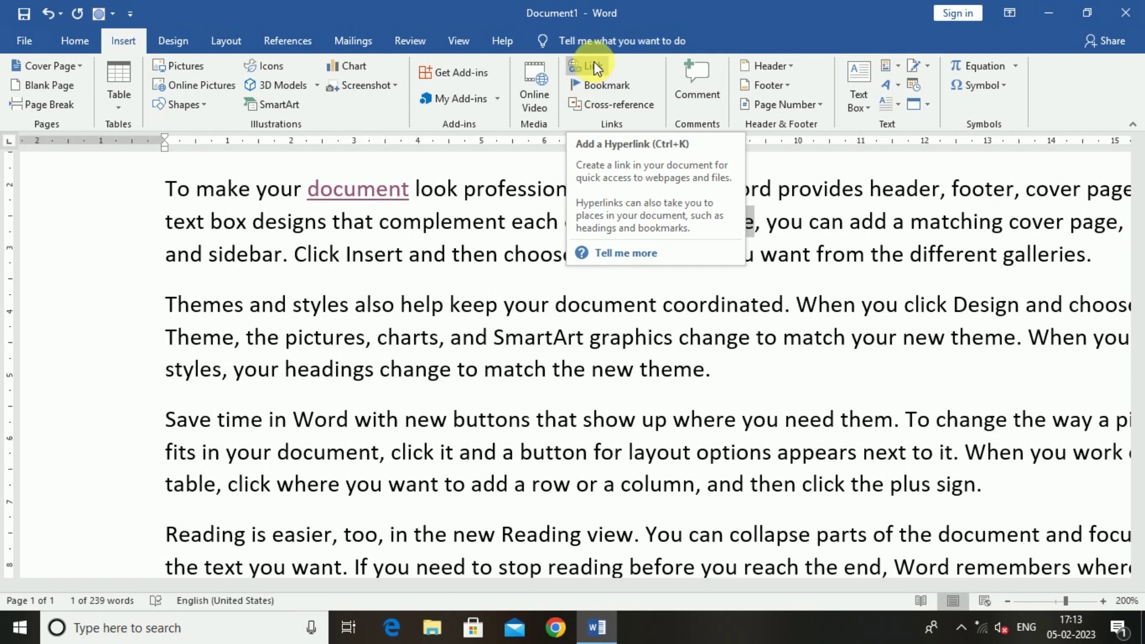
left_click(756, 226)
double_click(726, 227)
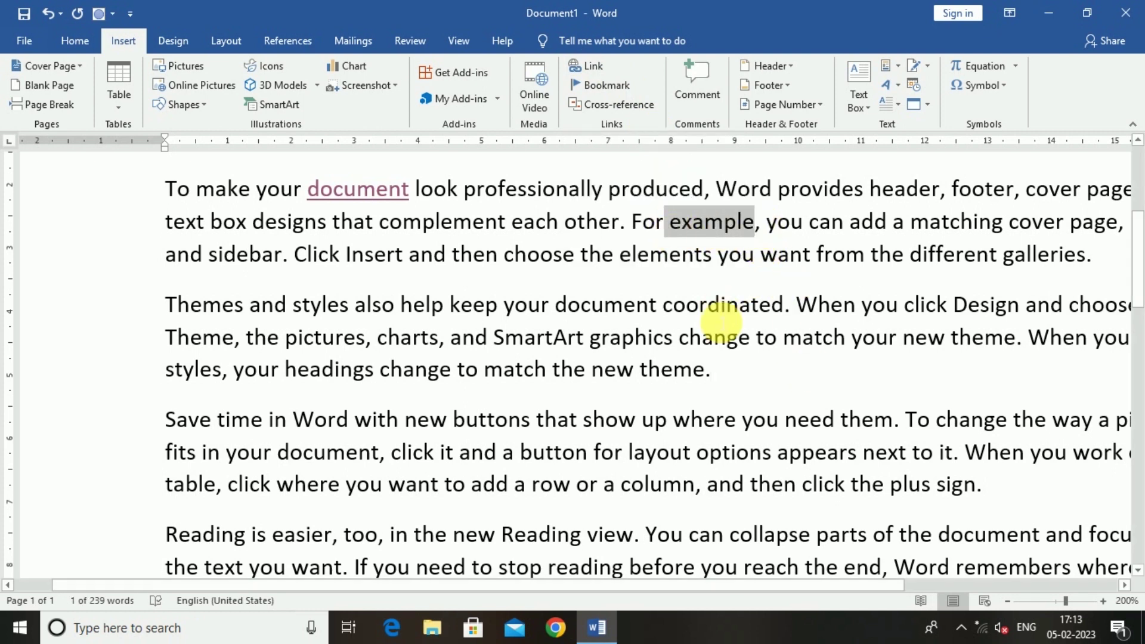
key("ctrl+k")
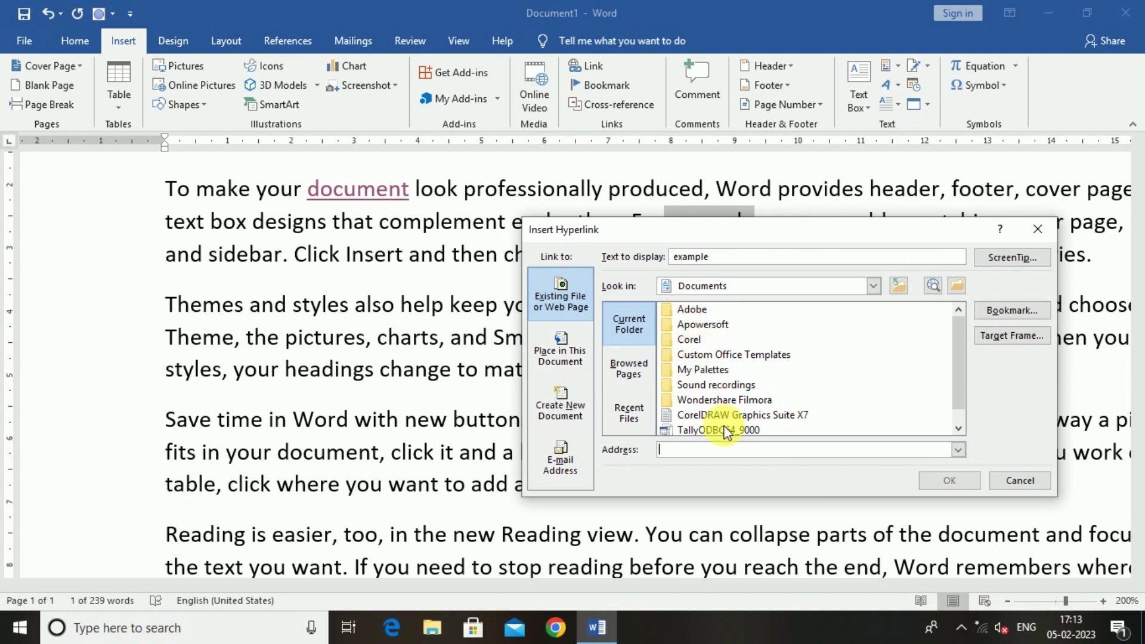
scroll(739, 388, "down", 1)
left_click(872, 286)
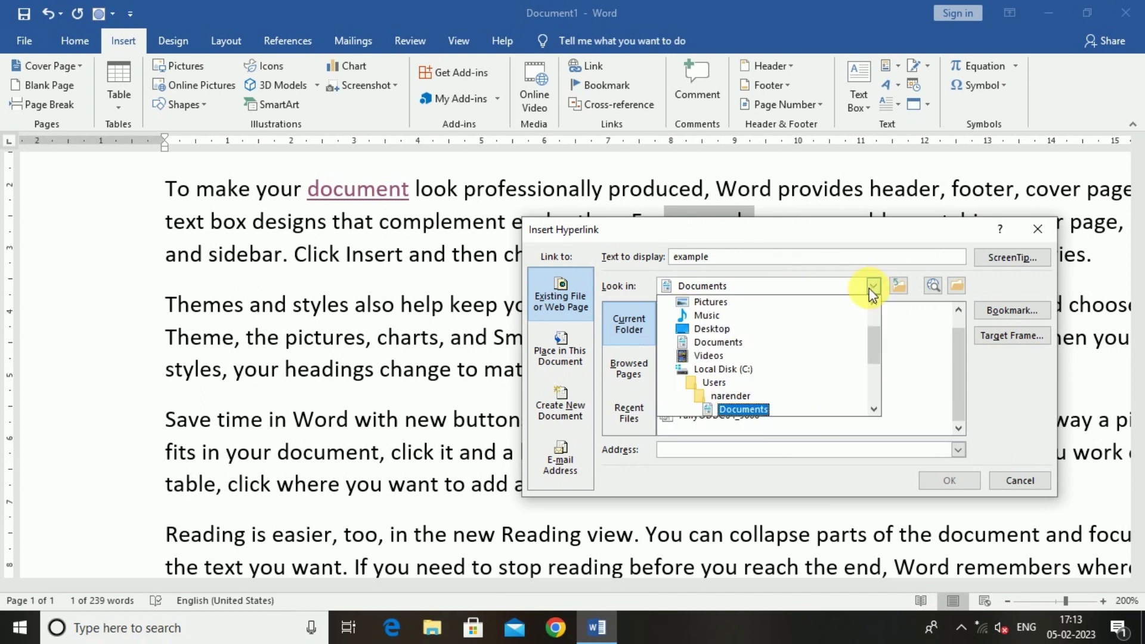
left_click(710, 329)
scroll(739, 387, "down", 10)
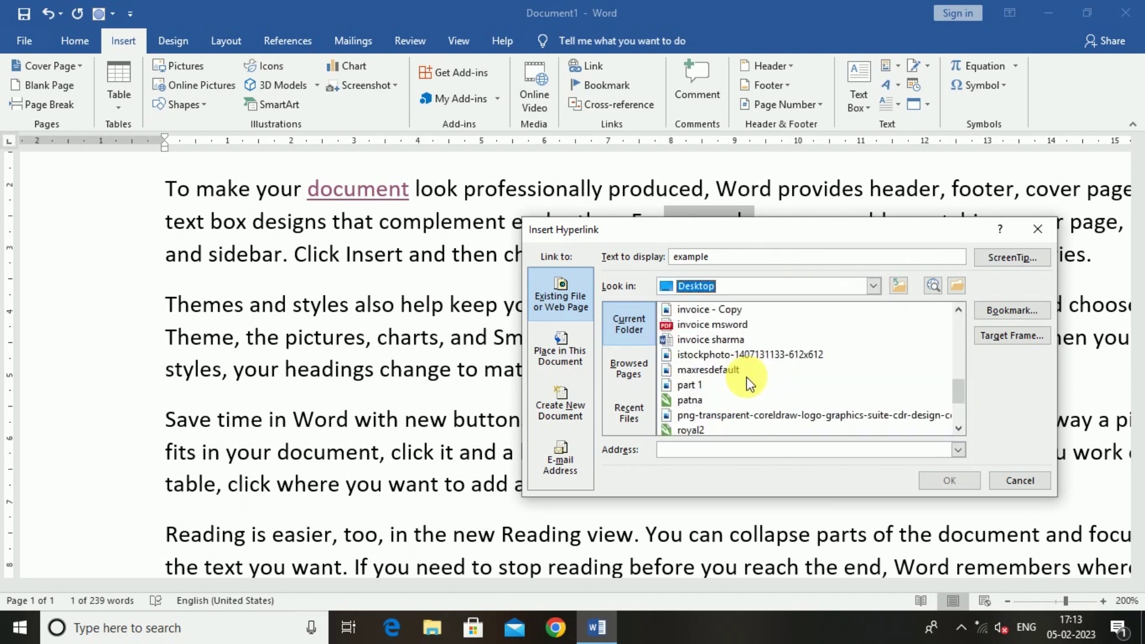
scroll(740, 404, "up", 2)
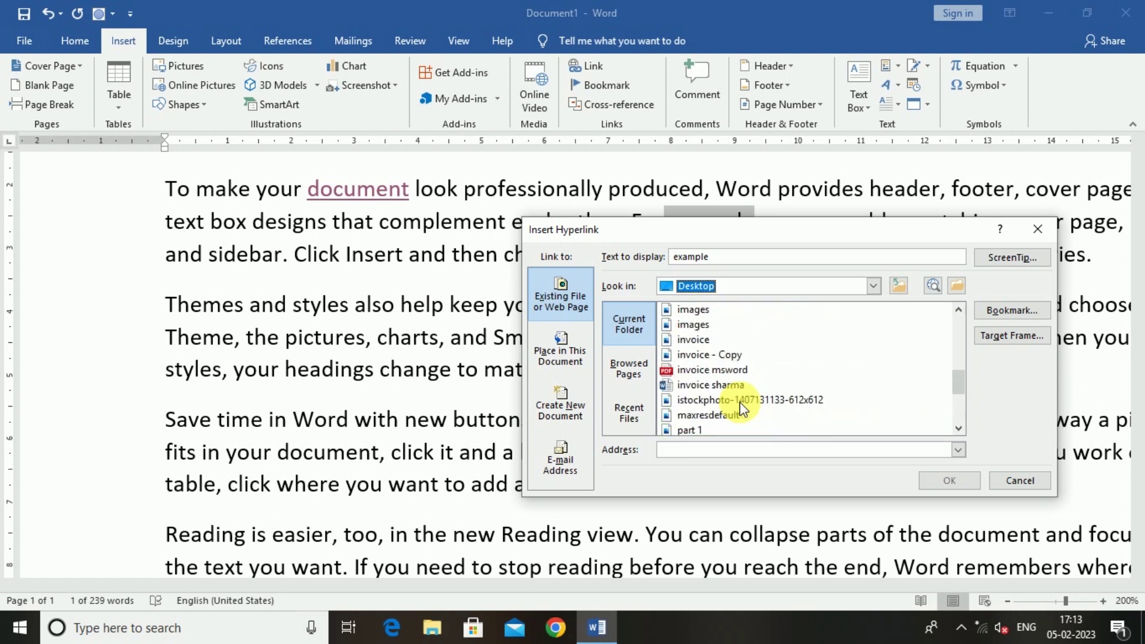
scroll(701, 364, "up", 1)
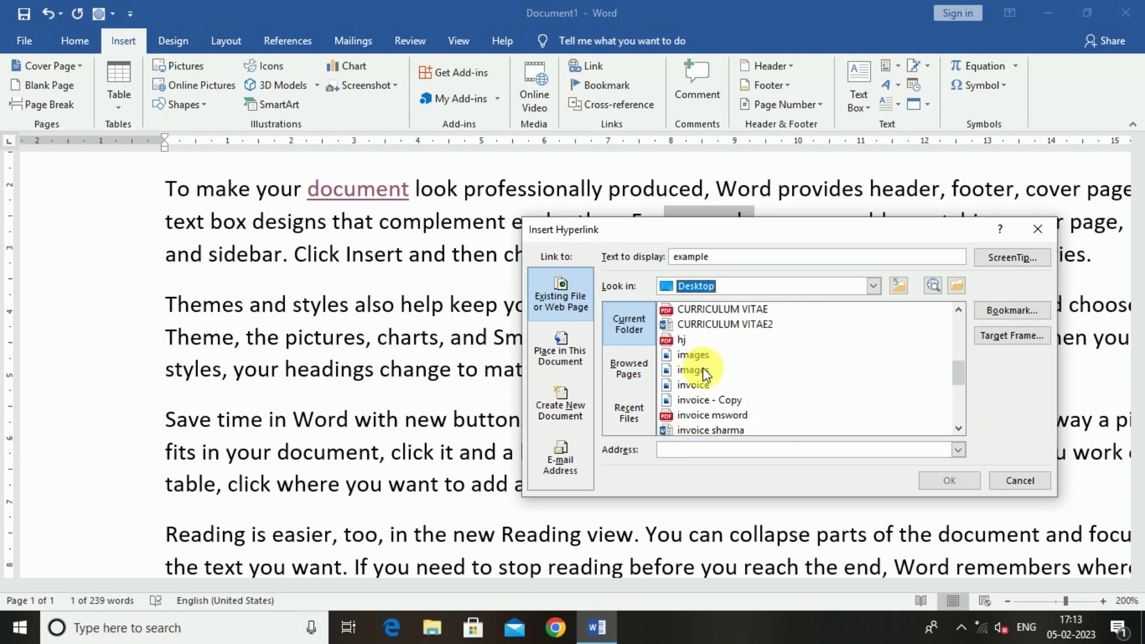
scroll(704, 376, "up", 2)
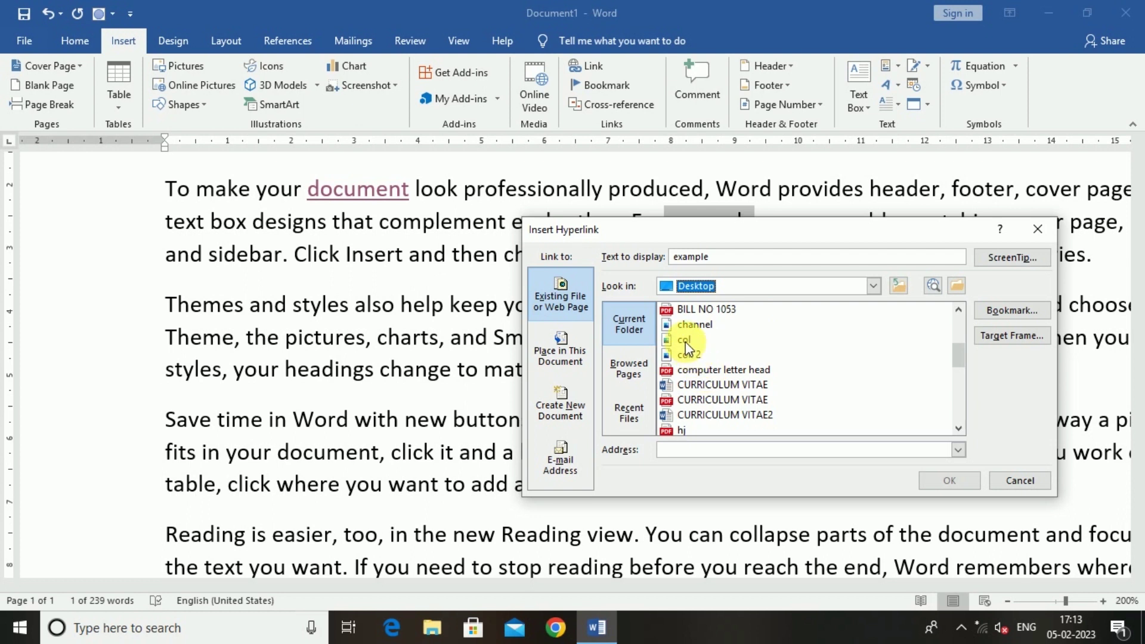
left_click(687, 355)
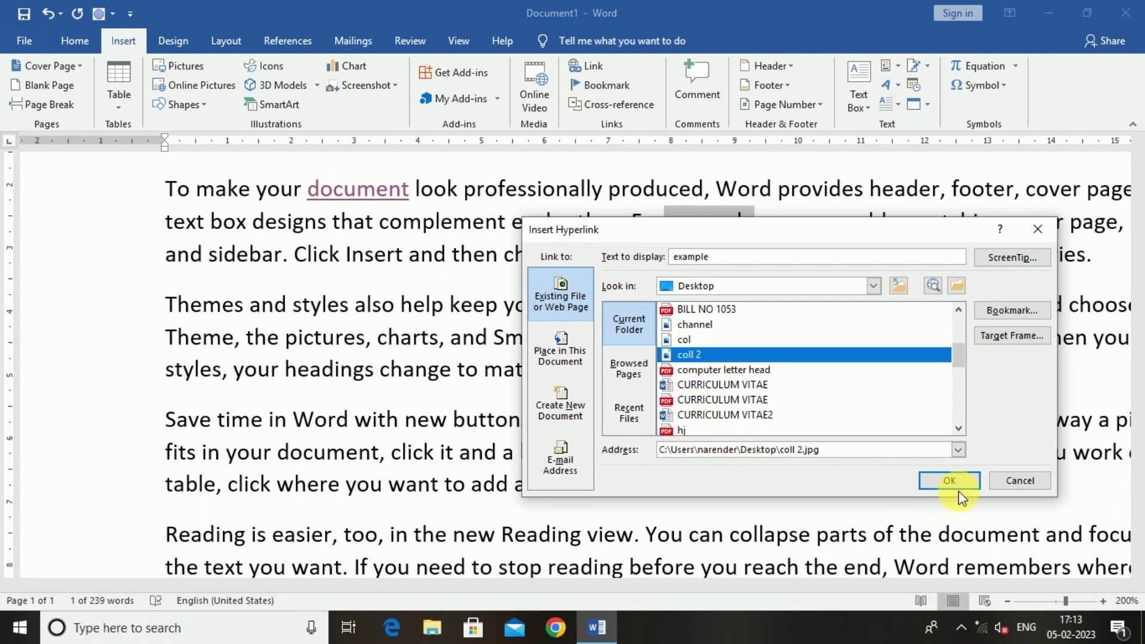
left_click(943, 481)
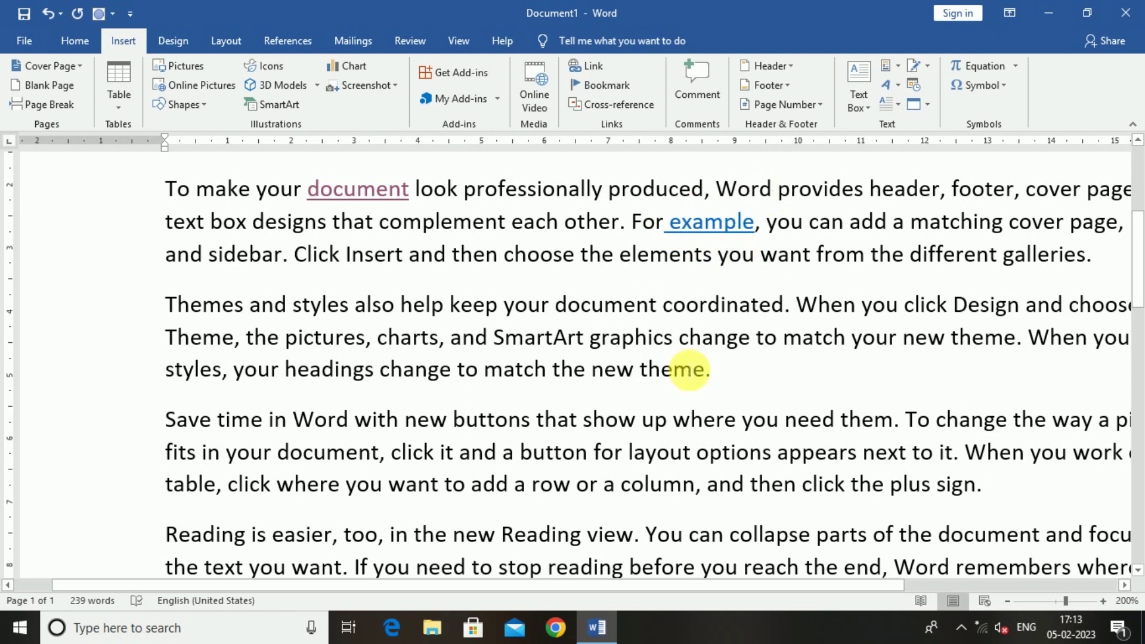
Step: Follow the "example" hyperlink, allowing the linked image to open, and close the image viewer after checking it
left_click(699, 230, "ctrl")
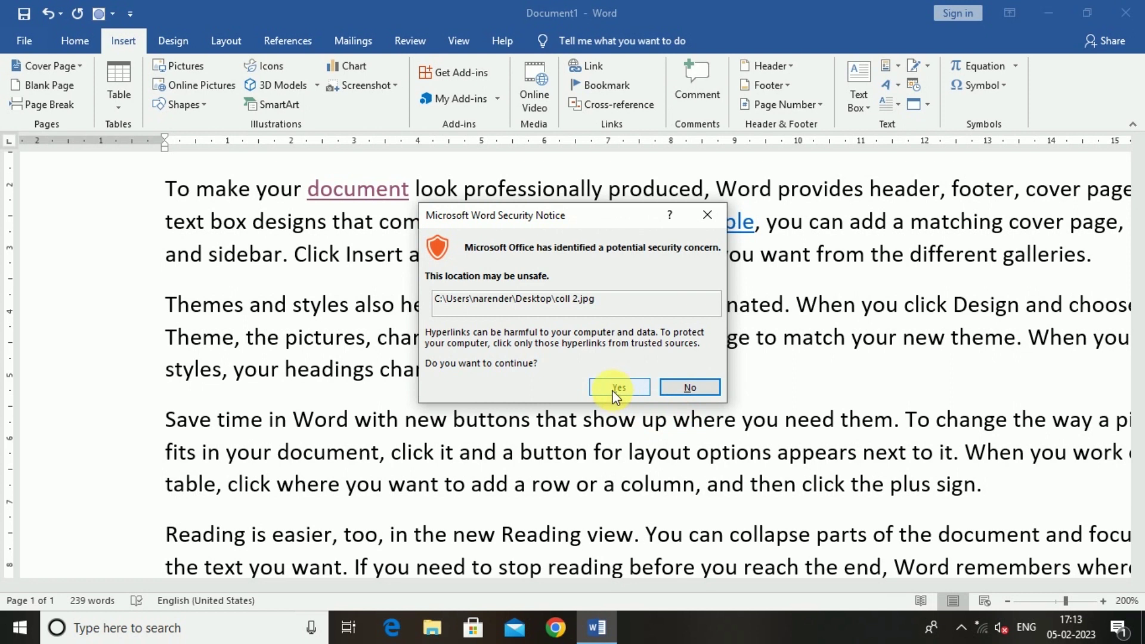
left_click(607, 385)
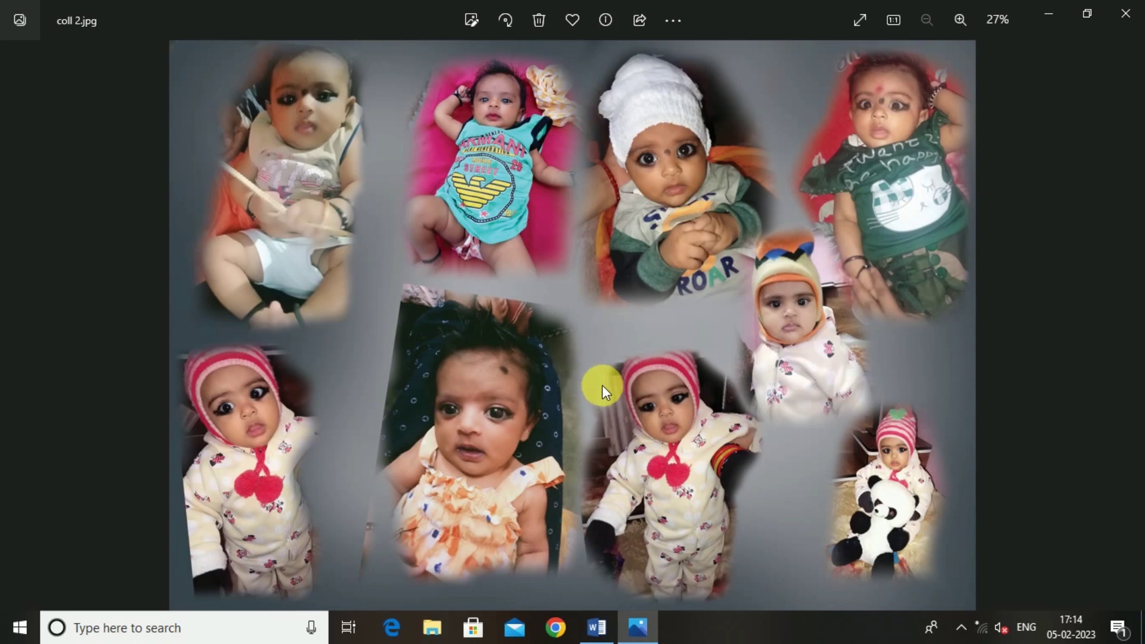
left_click(1126, 13)
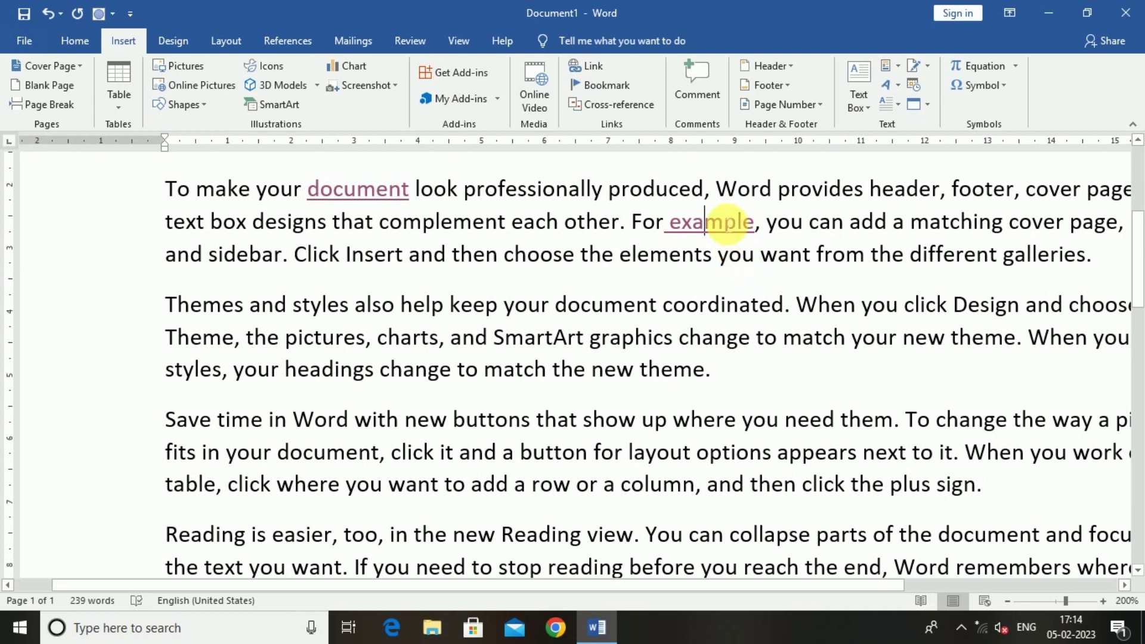
Step: Remove the hyperlink from the word "example" through its hyperlink settings
left_click_drag(754, 225, 674, 229)
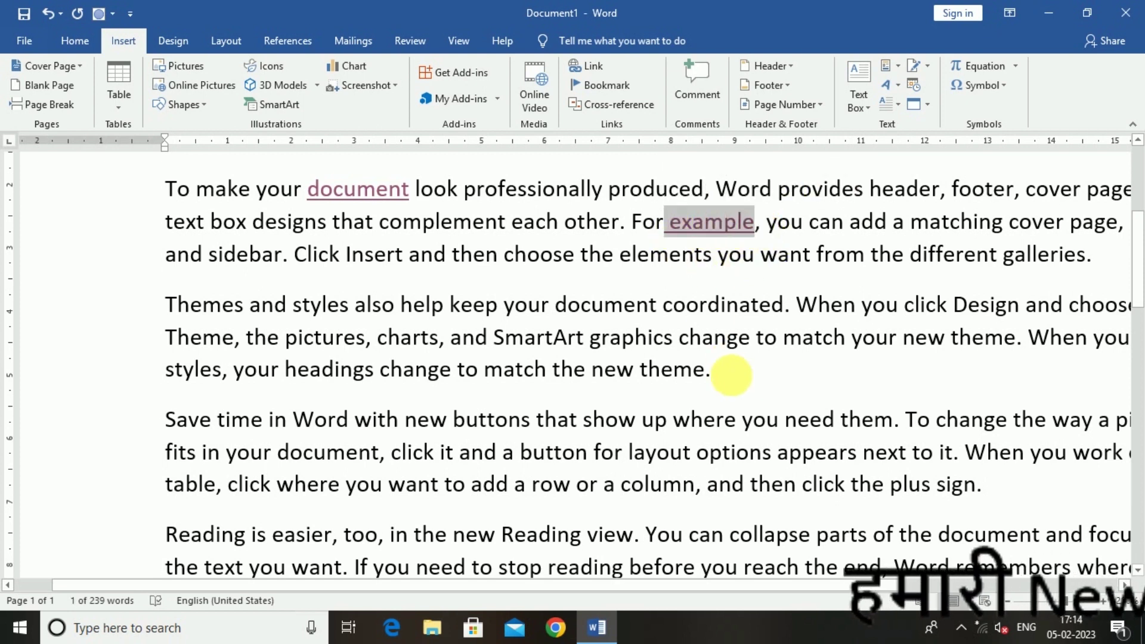
key("ctrl+k")
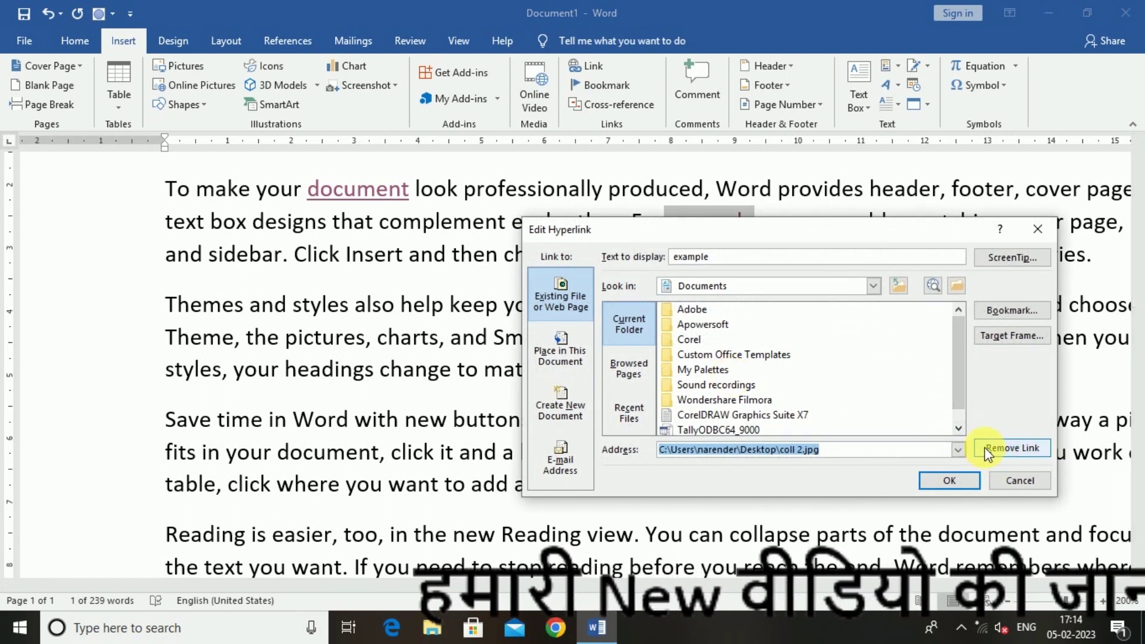
left_click(1024, 449)
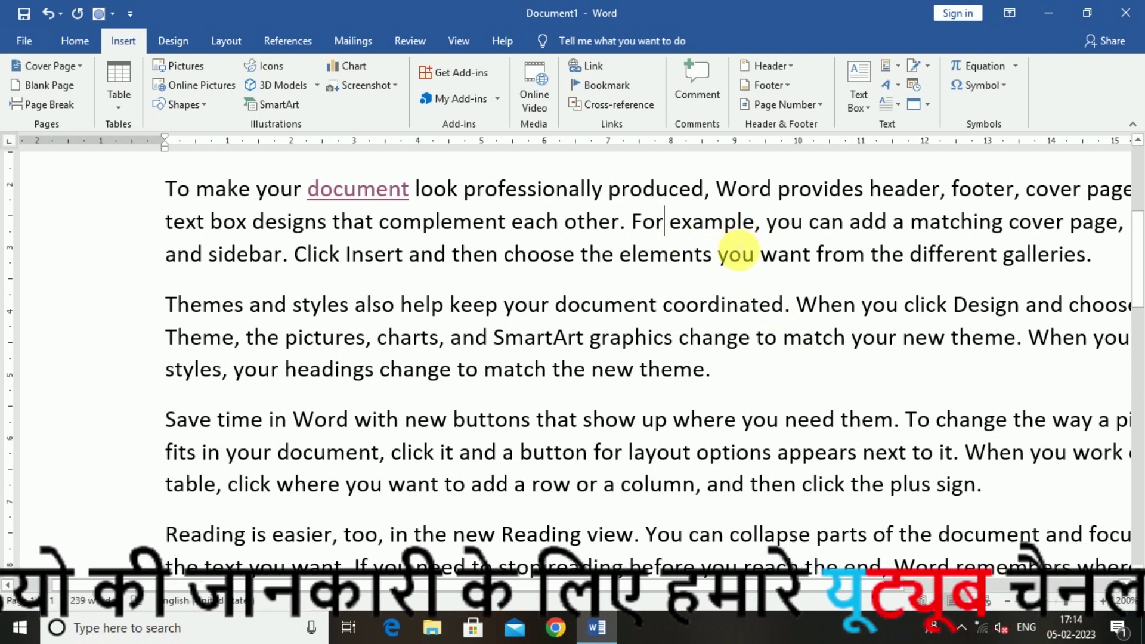
Step: Remove the hyperlink from the word "document" in the second paragraph
scroll(383, 340, "up", 2)
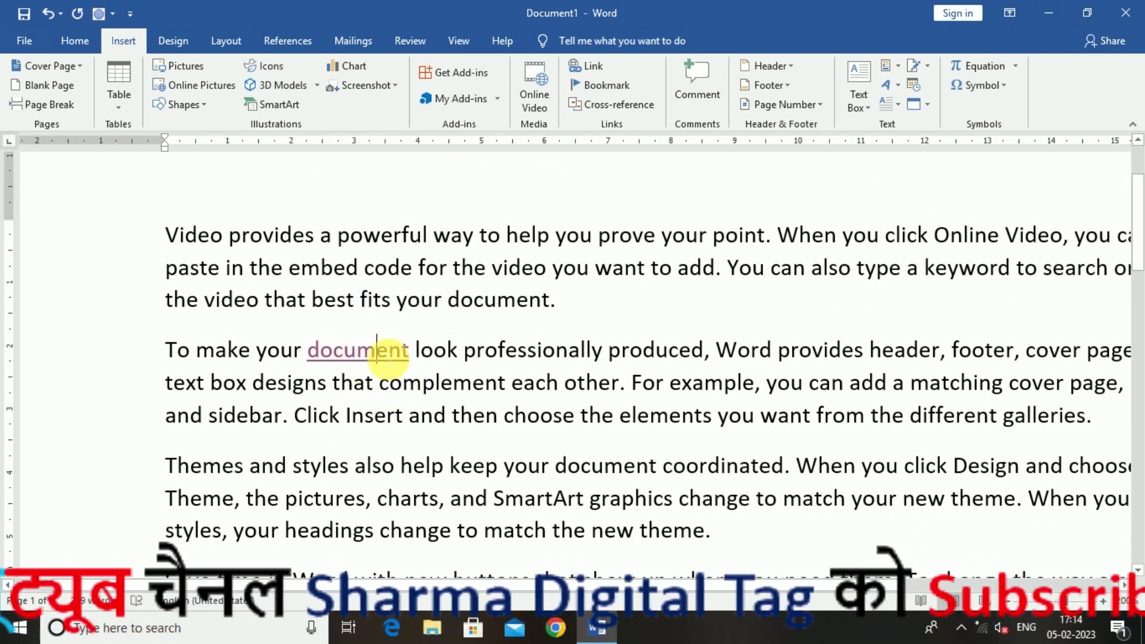
right_click(375, 351)
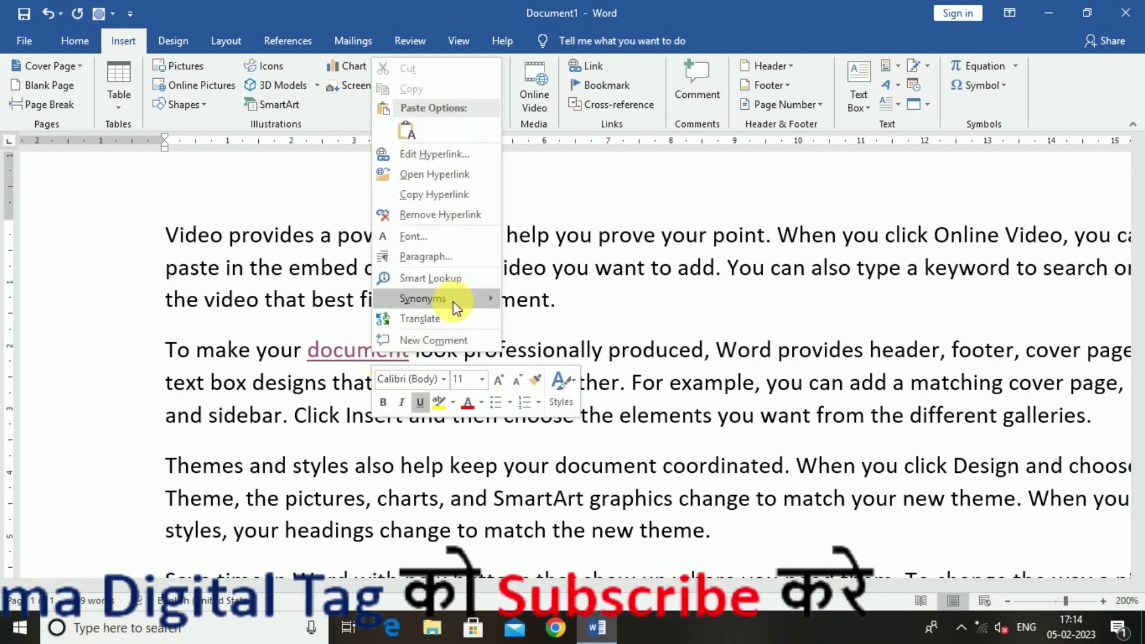
left_click(477, 217)
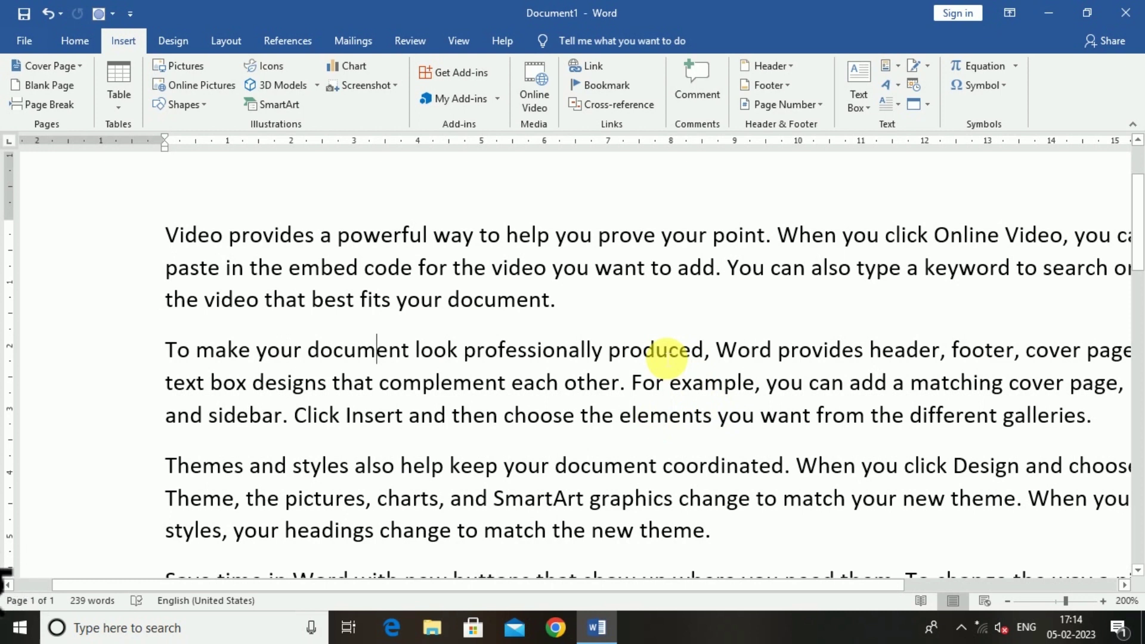
scroll(543, 370, "down", 4)
scroll(545, 364, "up", 4)
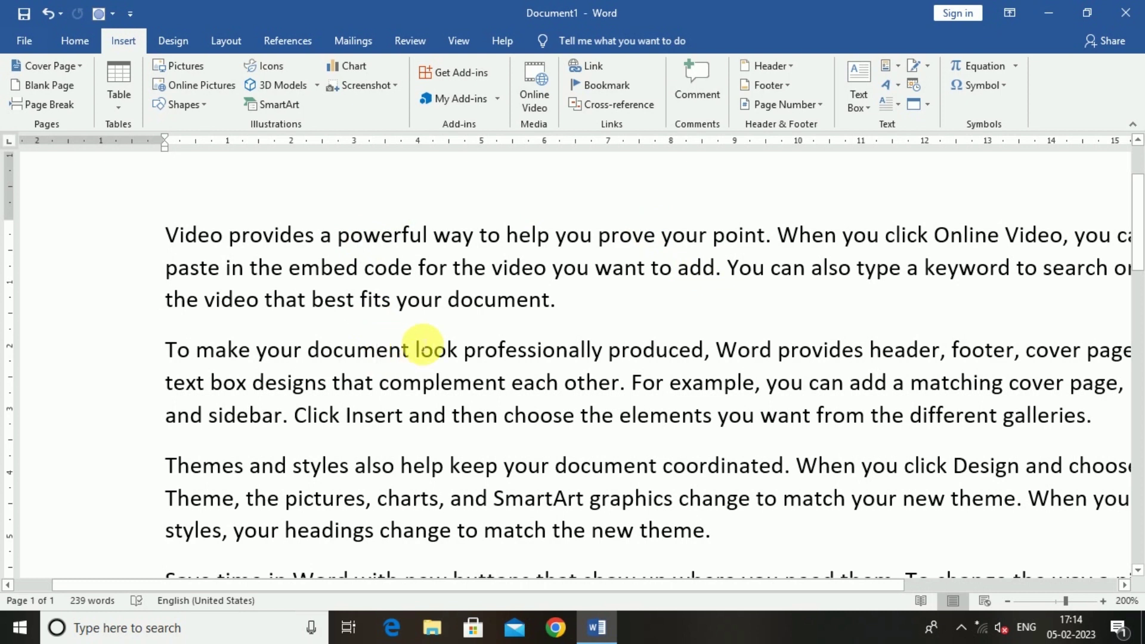
Step: Connect the computer to the LAST LEAF Wi-Fi network and return to the document
left_click(980, 619)
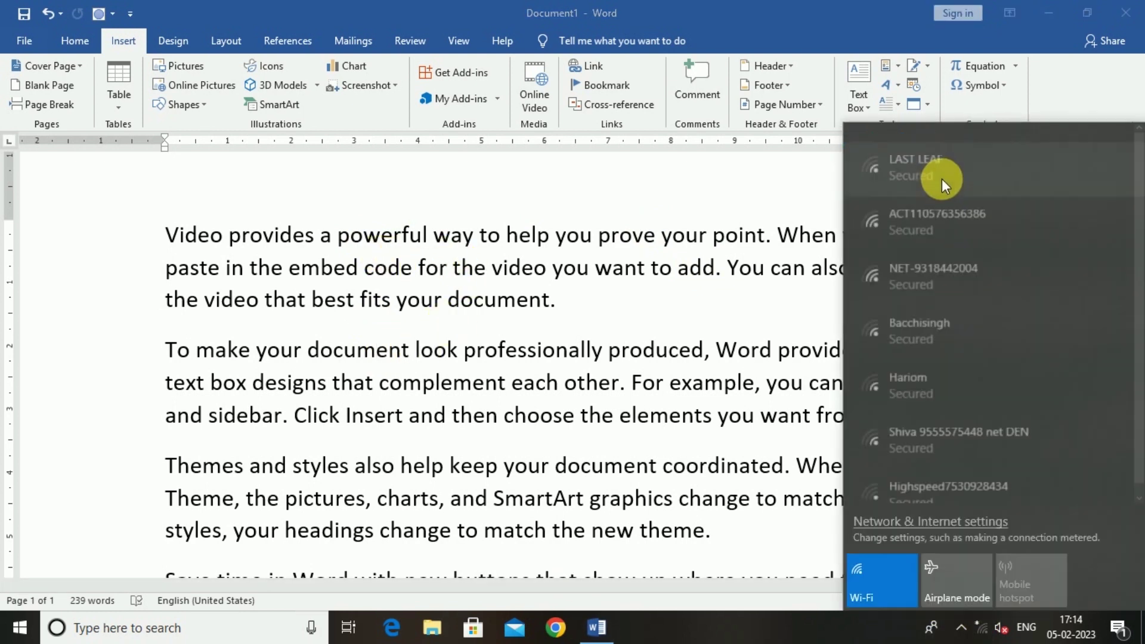
left_click(943, 166)
left_click(1011, 223)
left_click(432, 348)
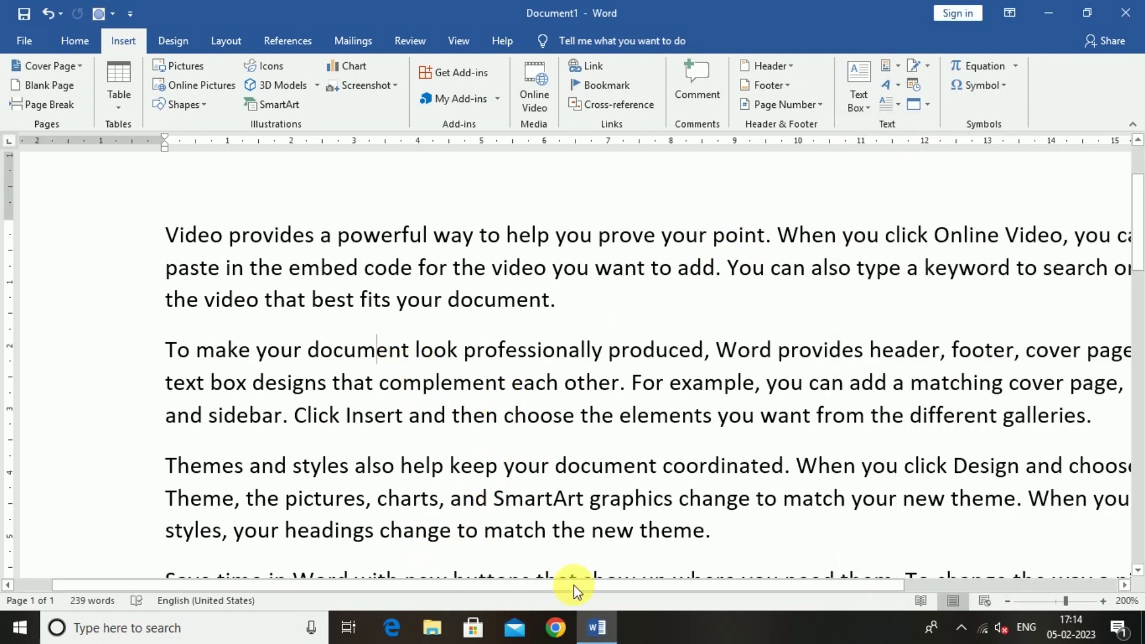
Step: Switch to Chrome, search YouTube for "sharma digital tag" and copy the address of the results page
left_click(560, 632)
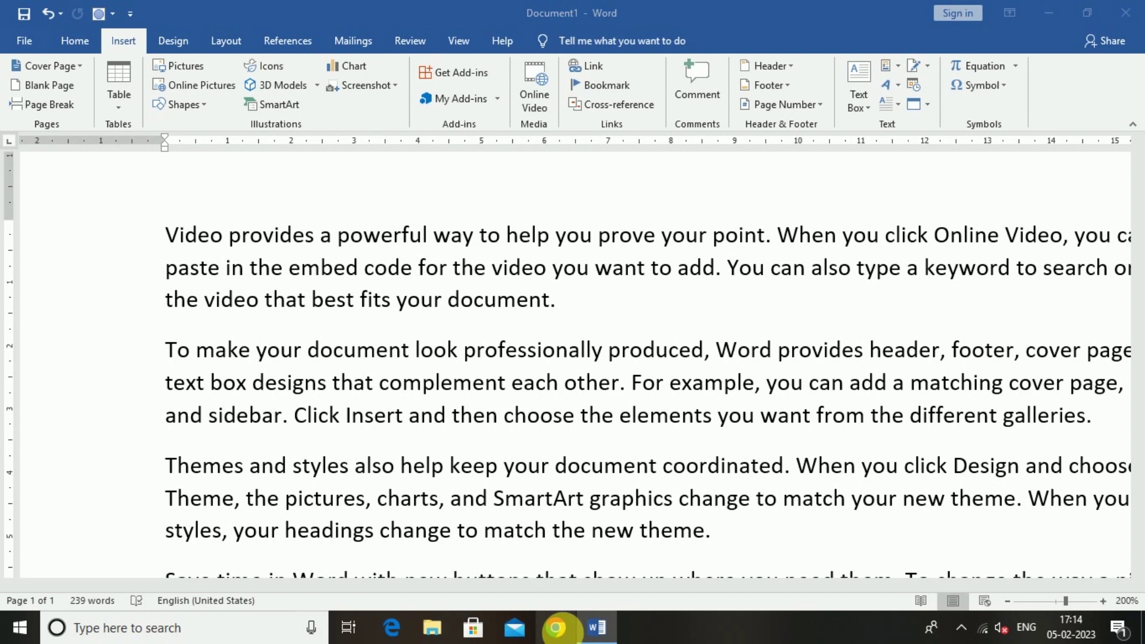
left_click(562, 639)
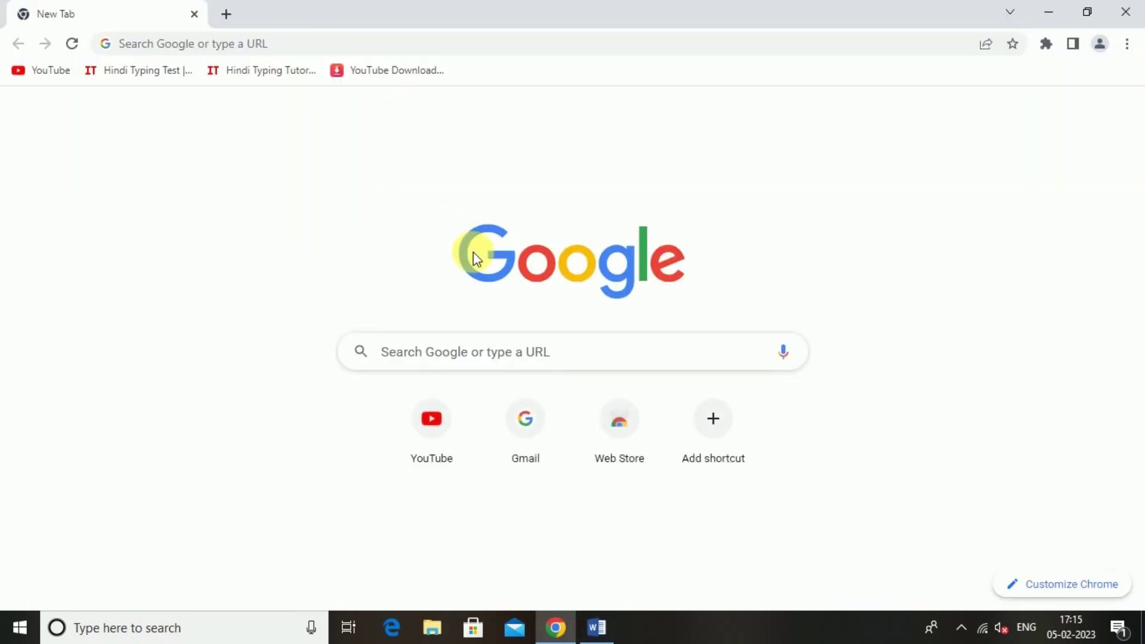
left_click(453, 408)
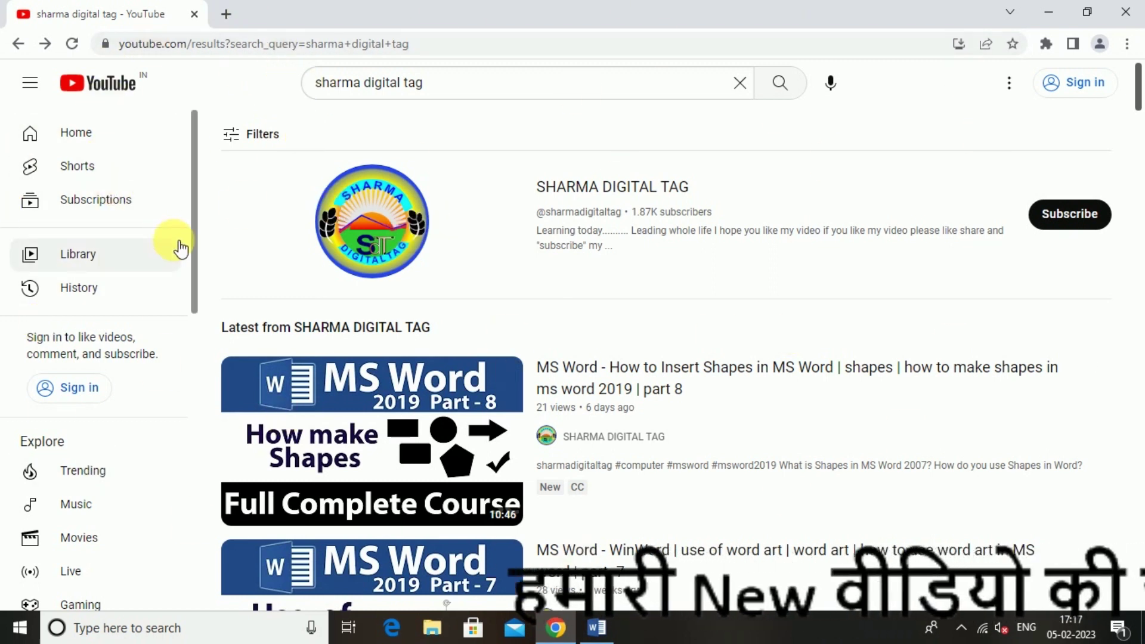
left_click_drag(430, 47, 117, 44)
key("ctrl+c")
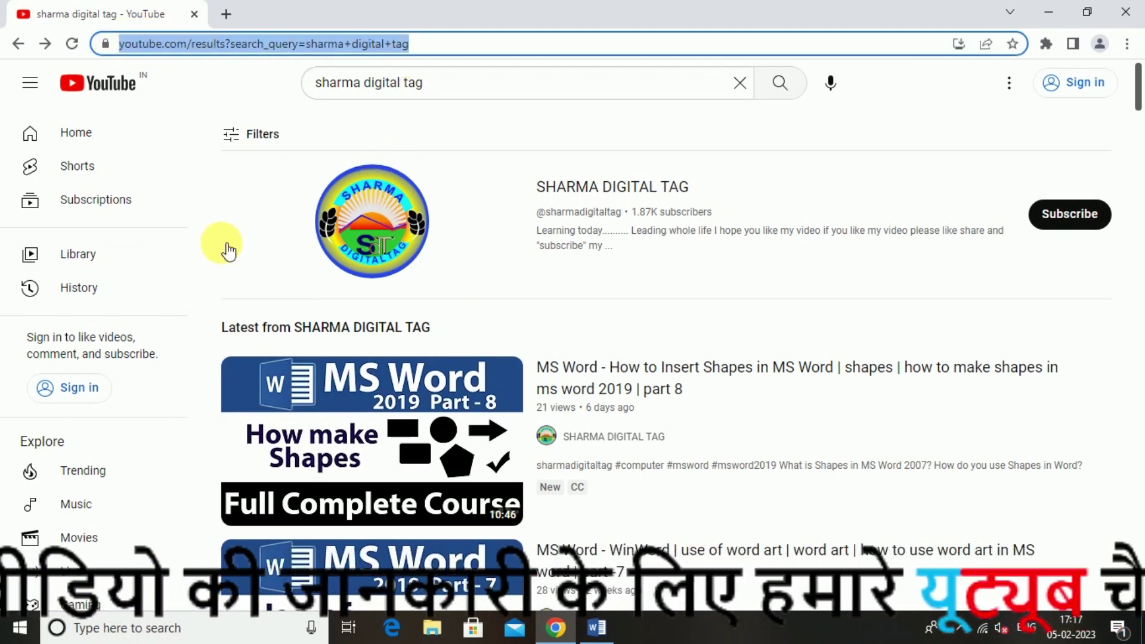
Step: Switch to Word and hyperlink the word "Video" at the start of the first paragraph to the copied YouTube address
left_click(592, 627)
left_click(419, 267)
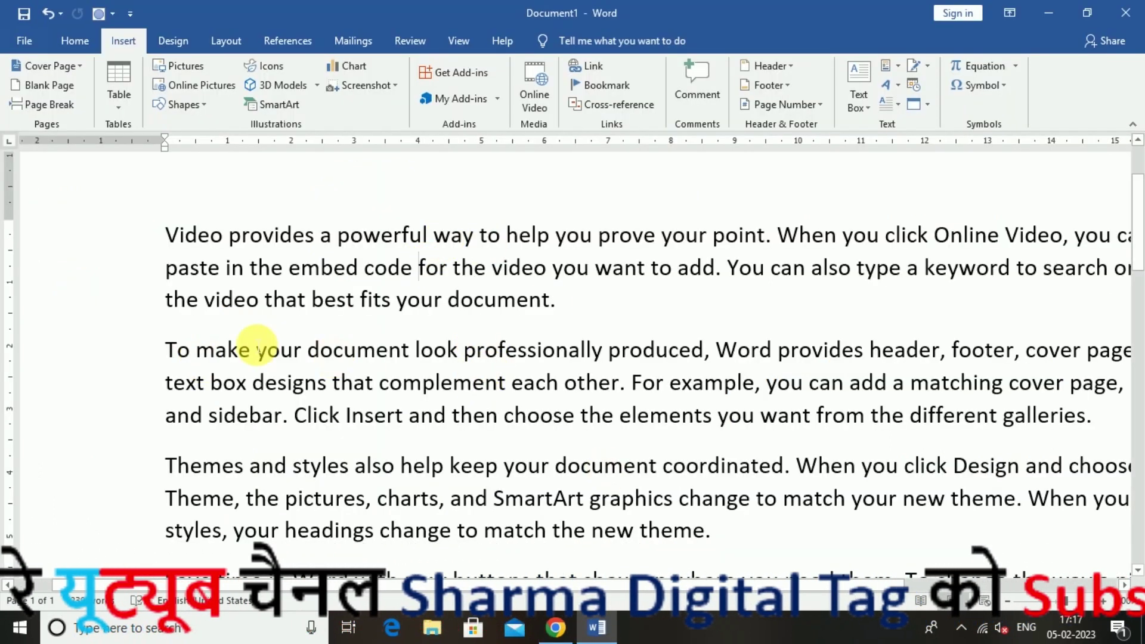
left_click_drag(226, 238, 153, 237)
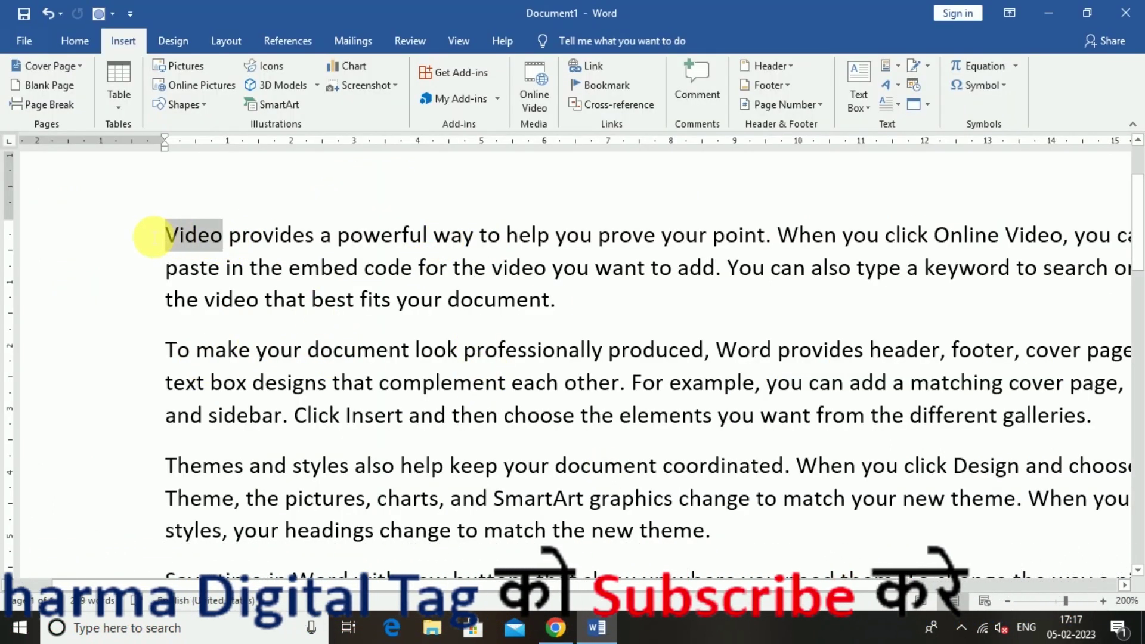
key("ctrl+k")
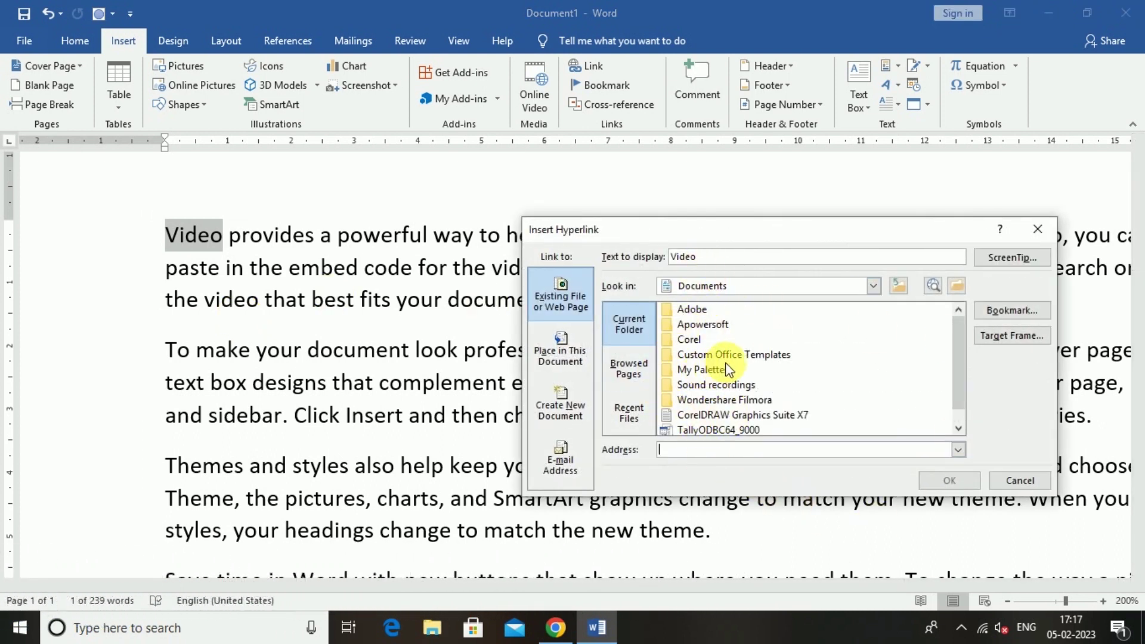
scroll(722, 358, "down", 1)
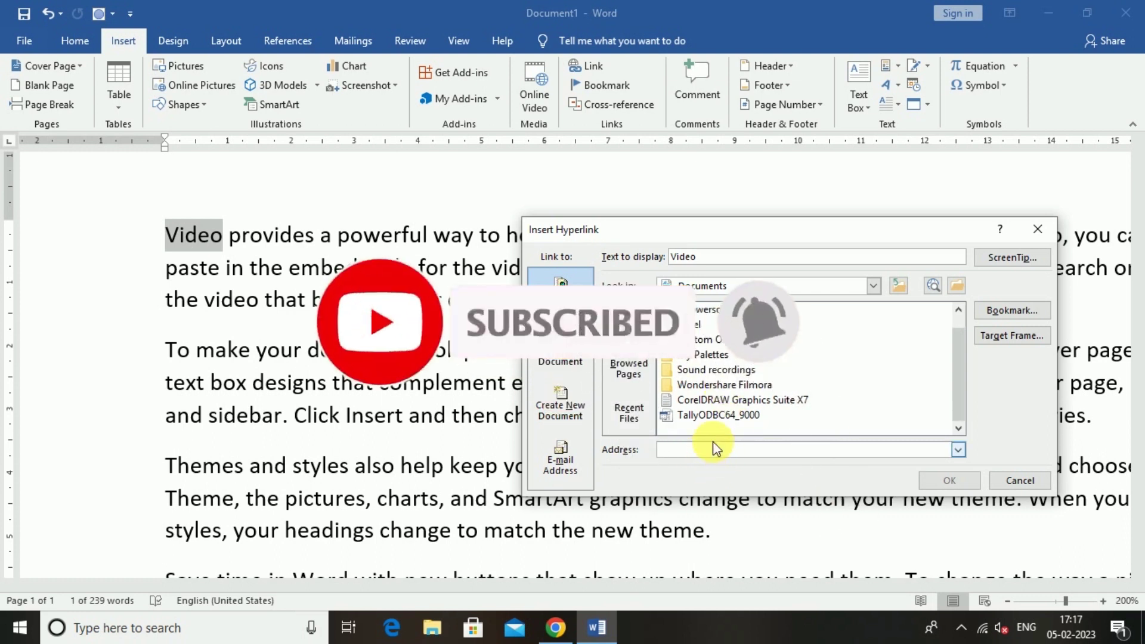
key("ctrl+v")
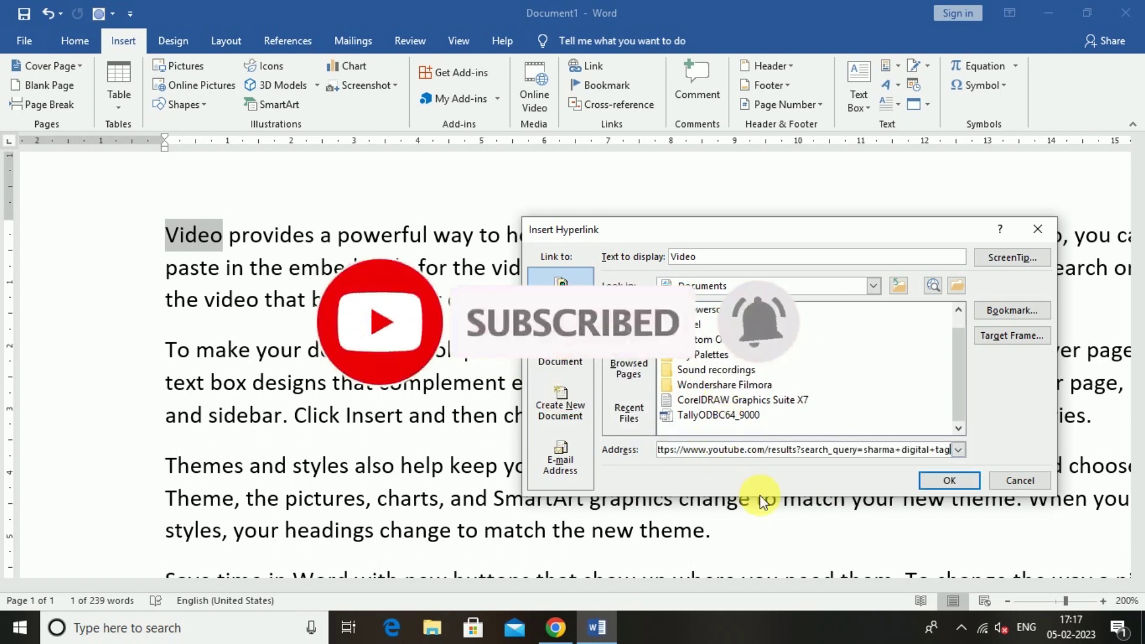
left_click(944, 480)
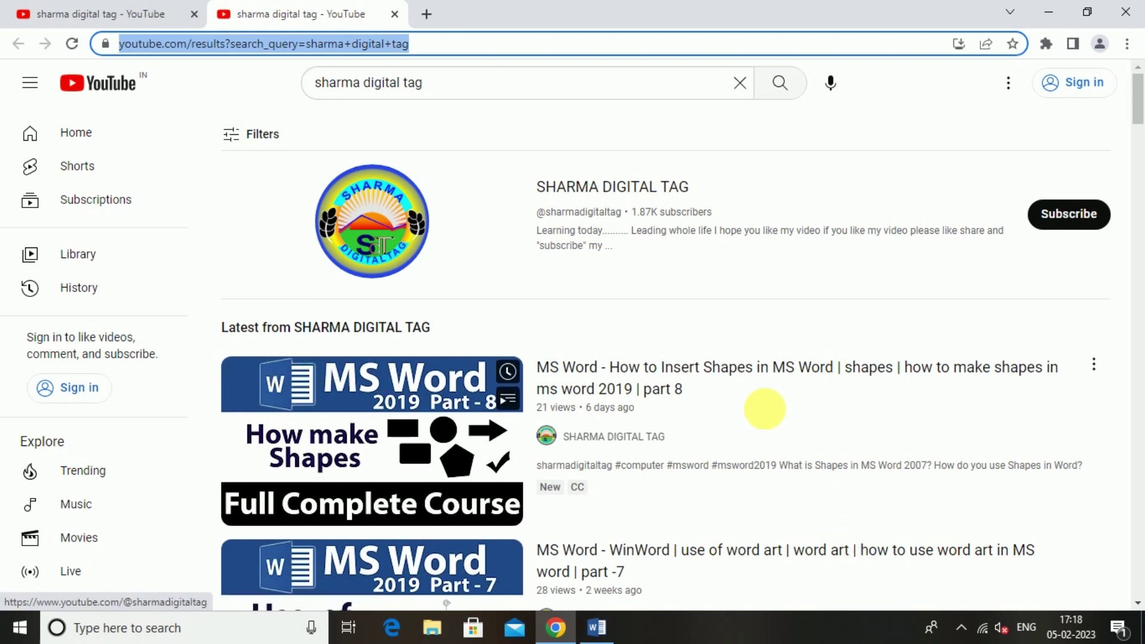
Step: Return to Word and remove the hyperlink from the word "Video" in the first paragraph
left_click(598, 627)
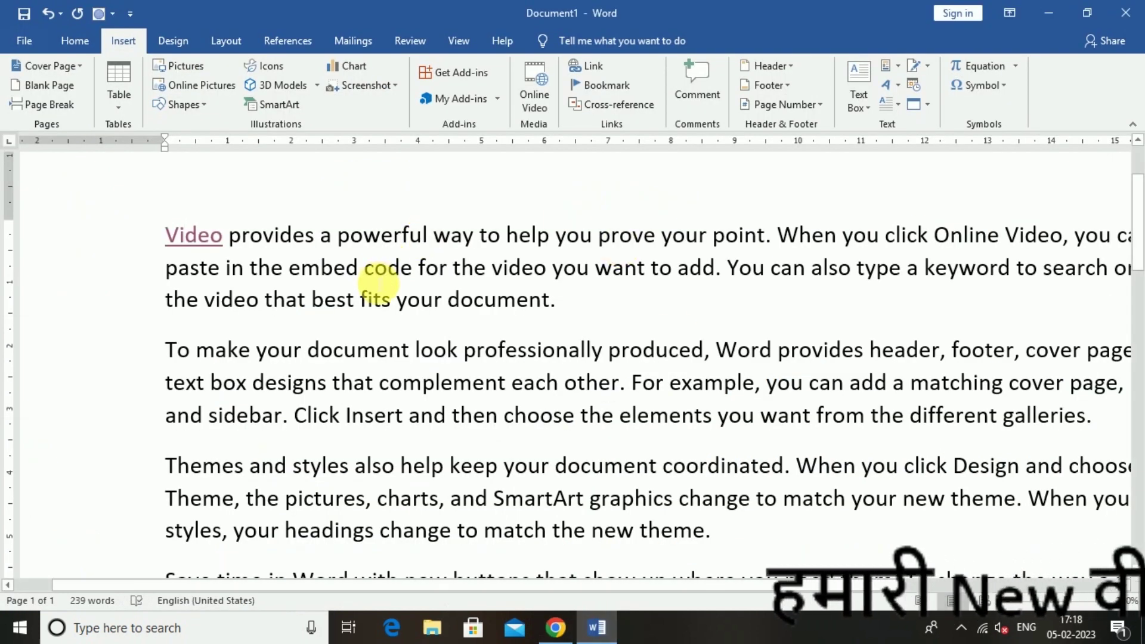
left_click_drag(229, 236, 154, 236)
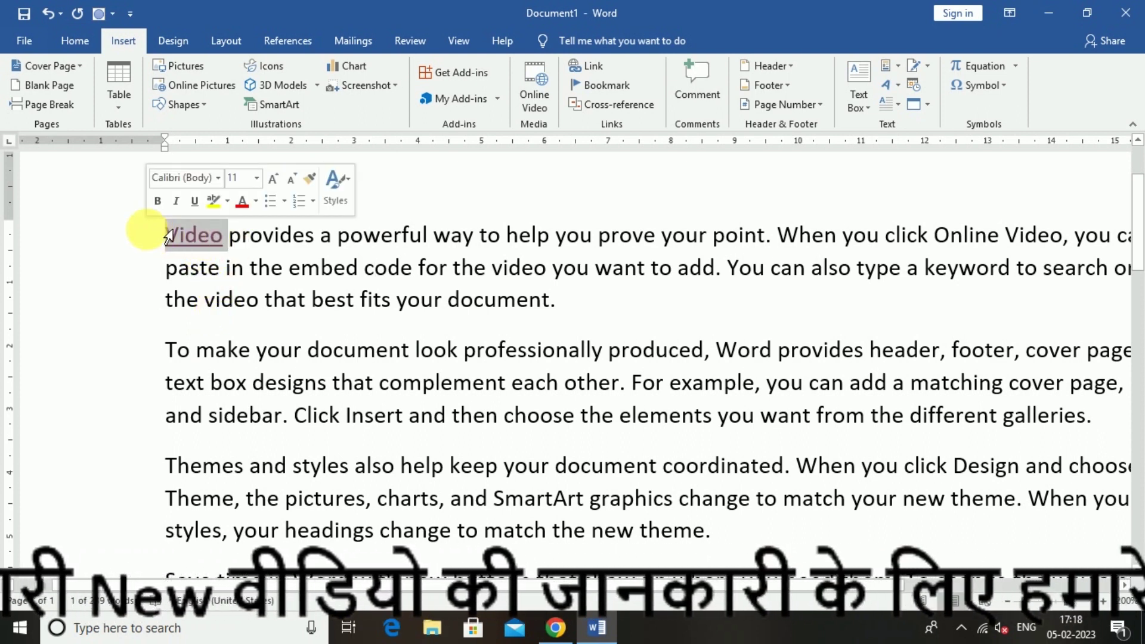
key("ctrl+k")
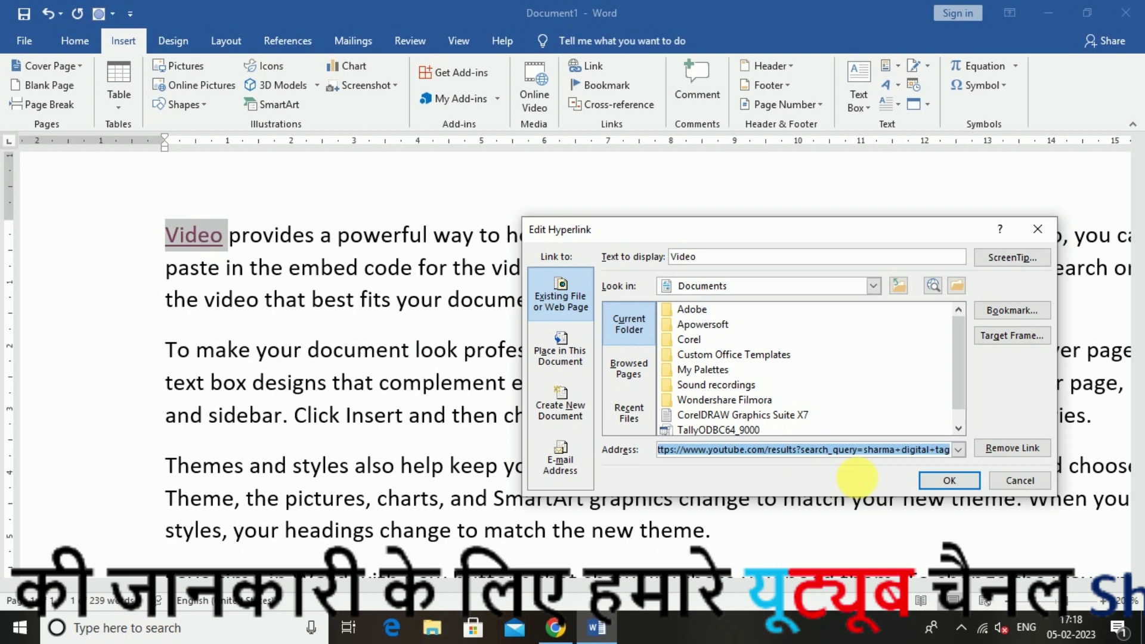
left_click(996, 447)
scroll(968, 465, "down", 6)
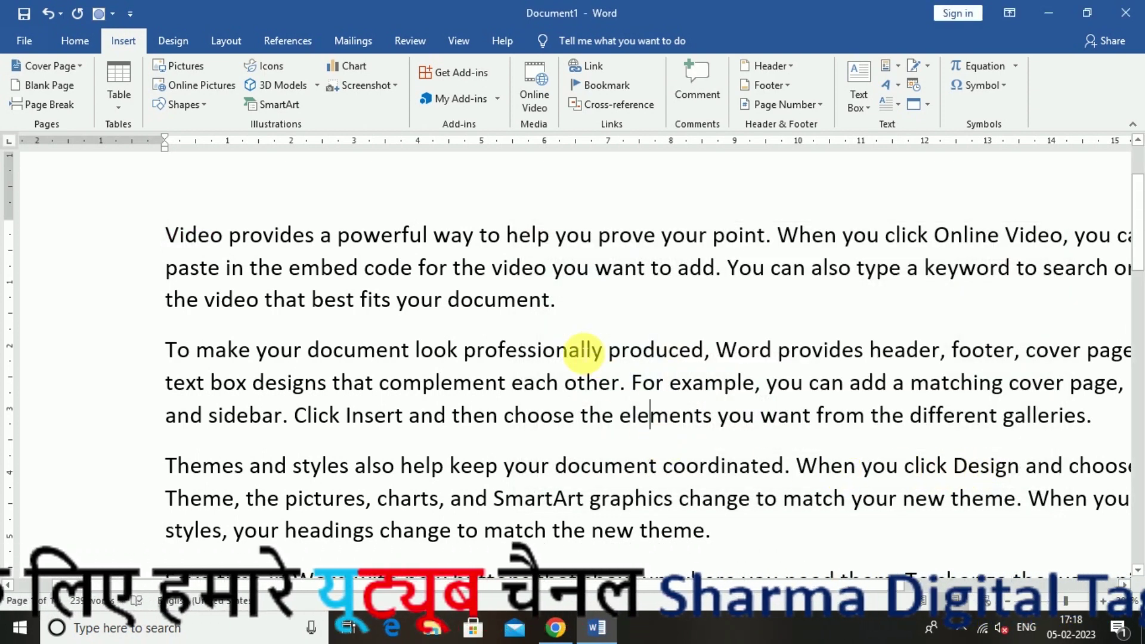
scroll(571, 350, "down", 2)
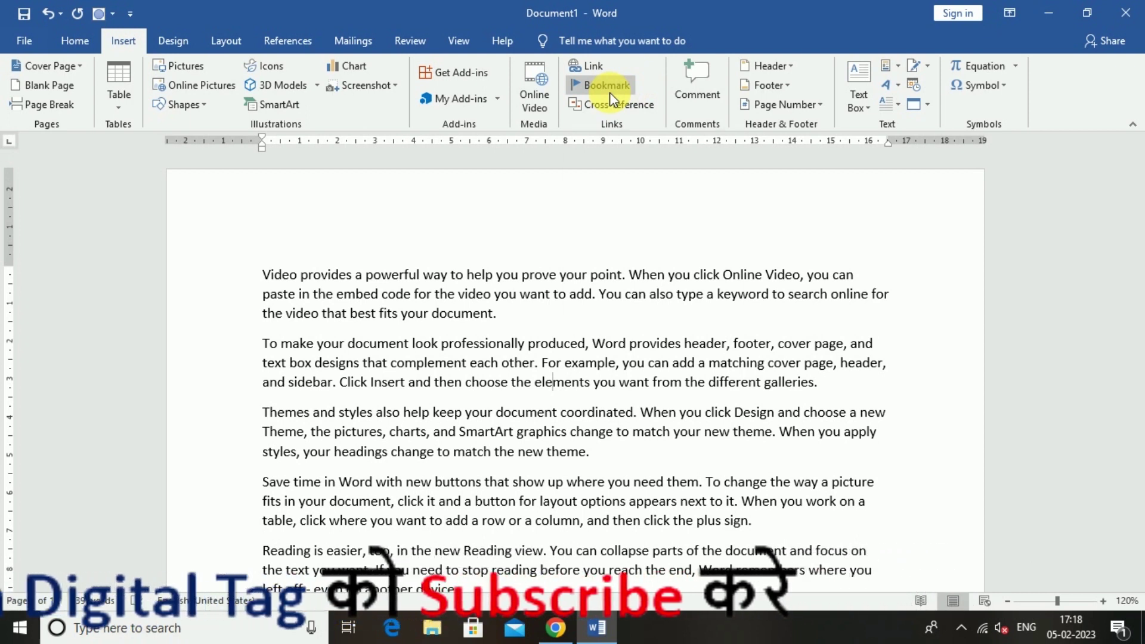
scroll(609, 91, "up", 1)
left_click(125, 40)
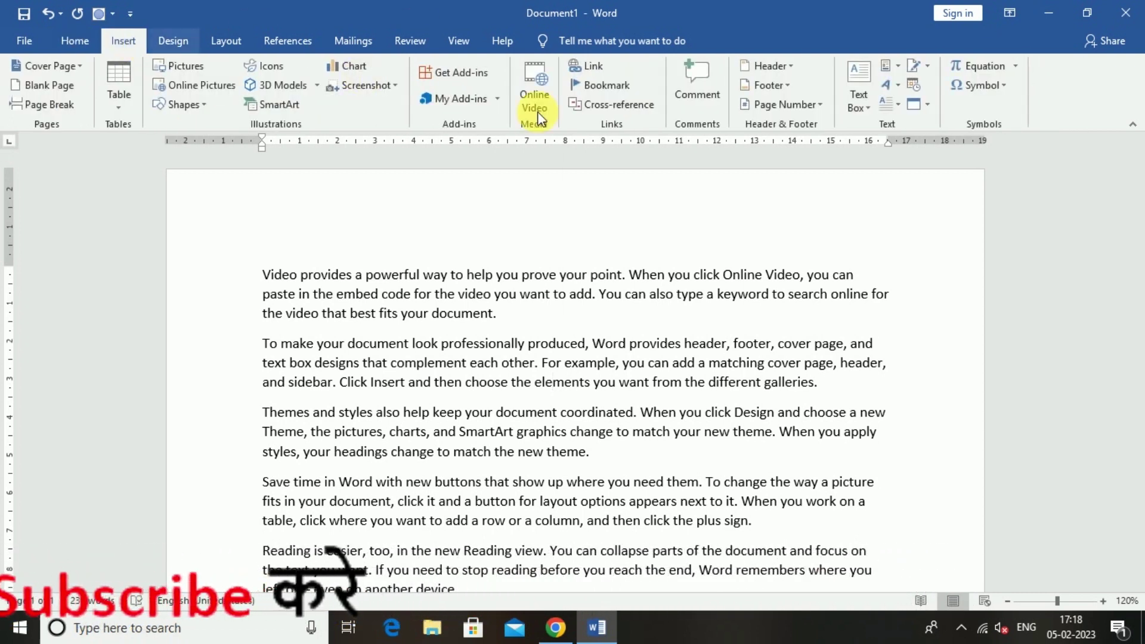
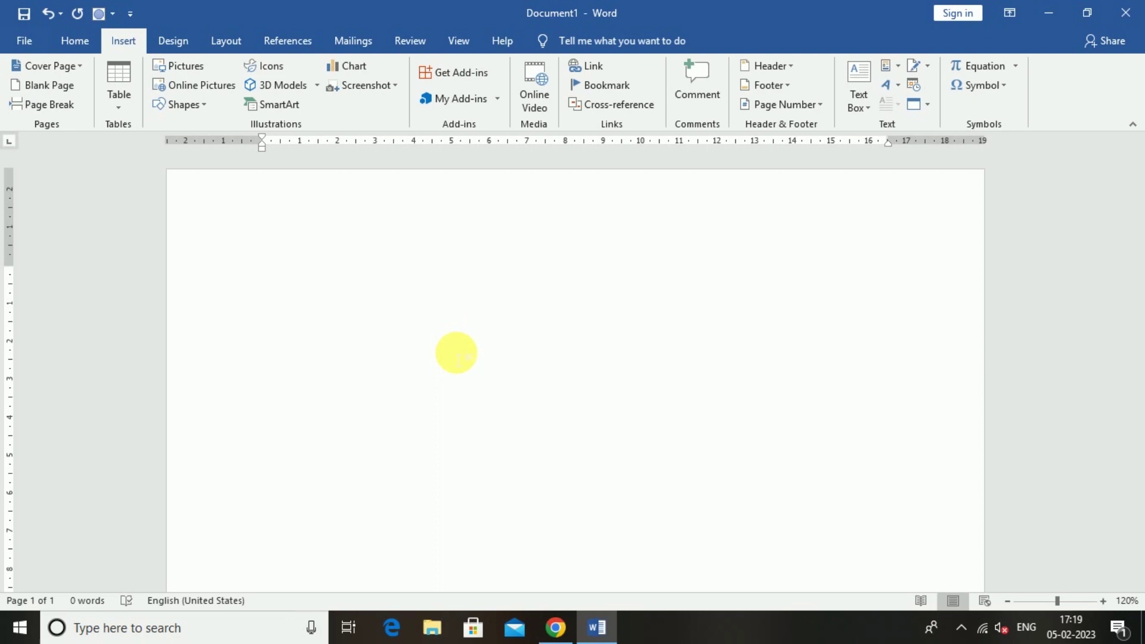
Step: Start a second page, add the heading "My life my rule" and generate sample paragraphs below it with =rand()
key("ctrl+Return")
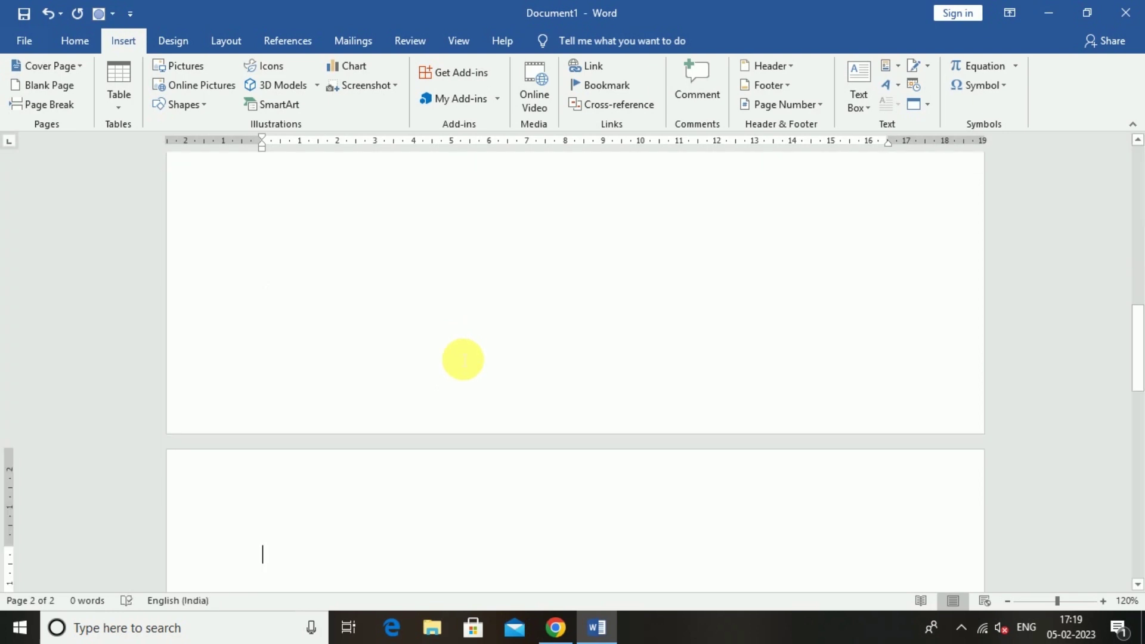
type("My li")
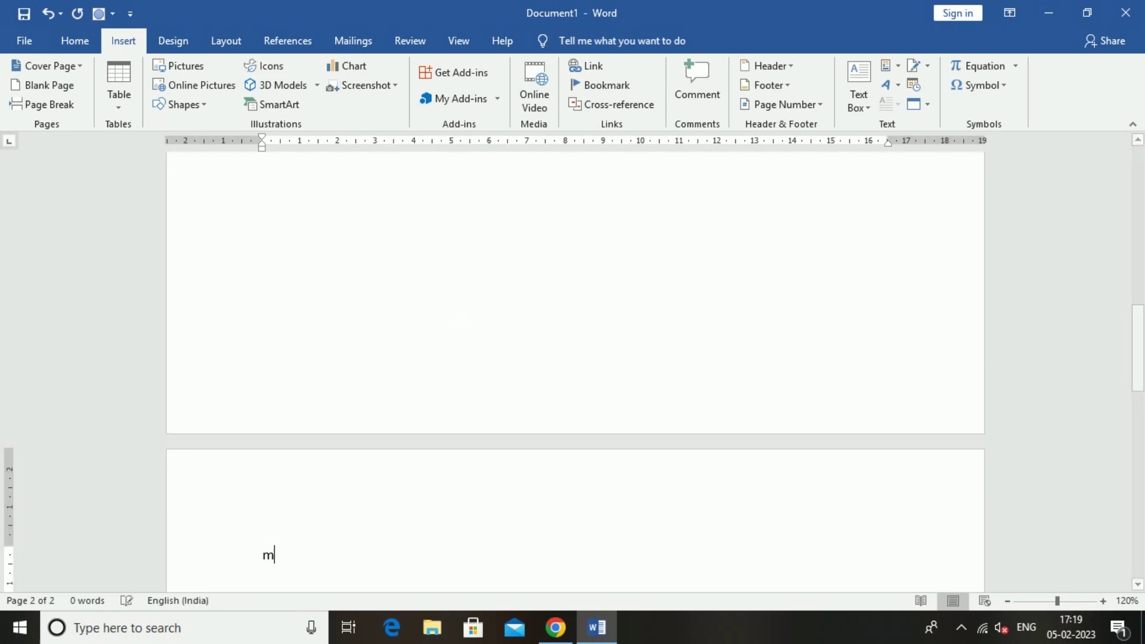
type("fe my rule")
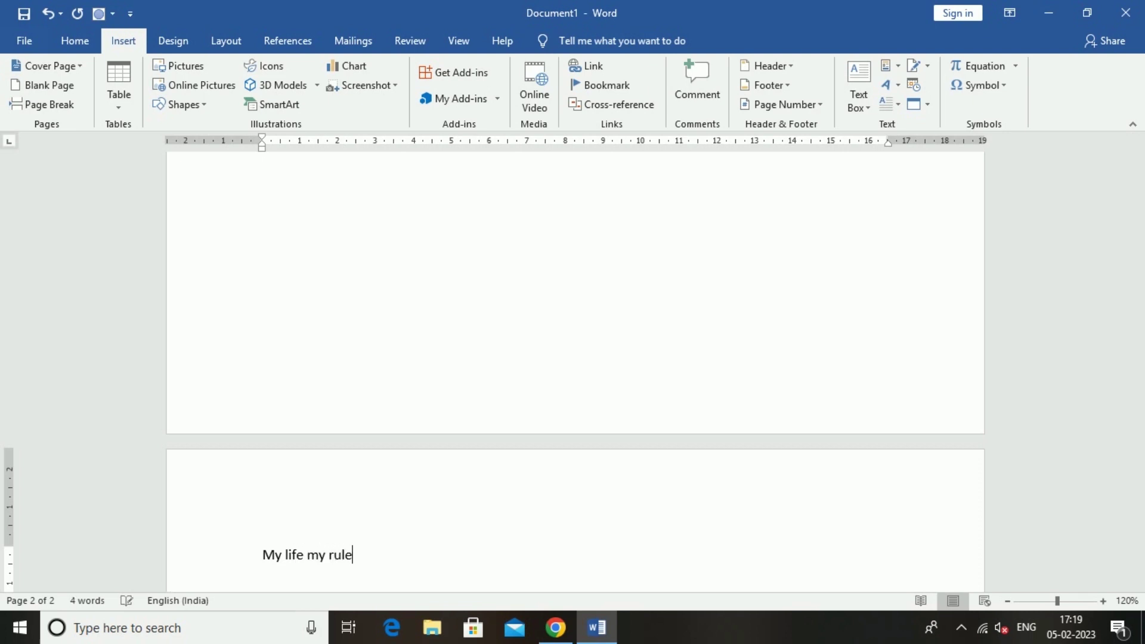
key("Return")
type("=rand()")
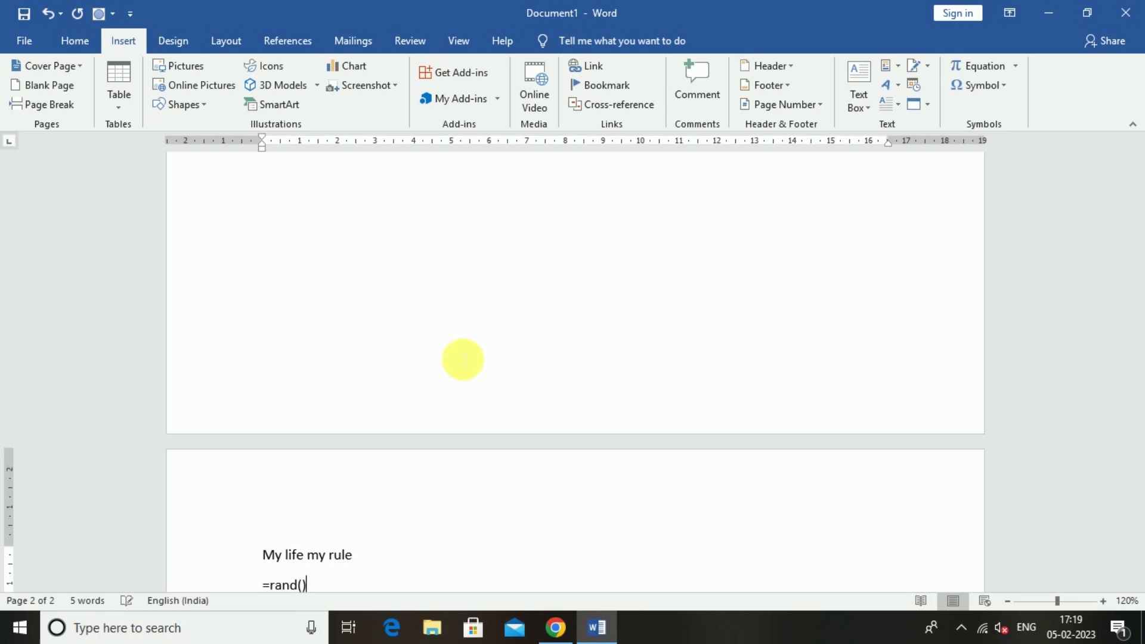
key("Return")
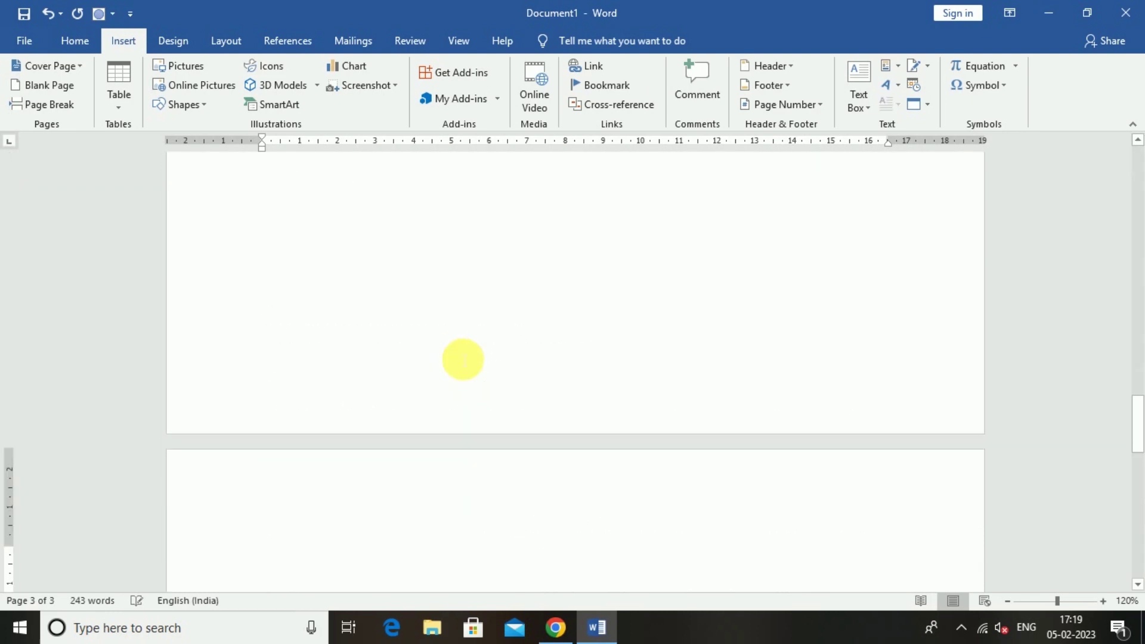
Step: Add a heading beginning with "The" on page three, fill in sample text with =rand() and start page four
type("The llin")
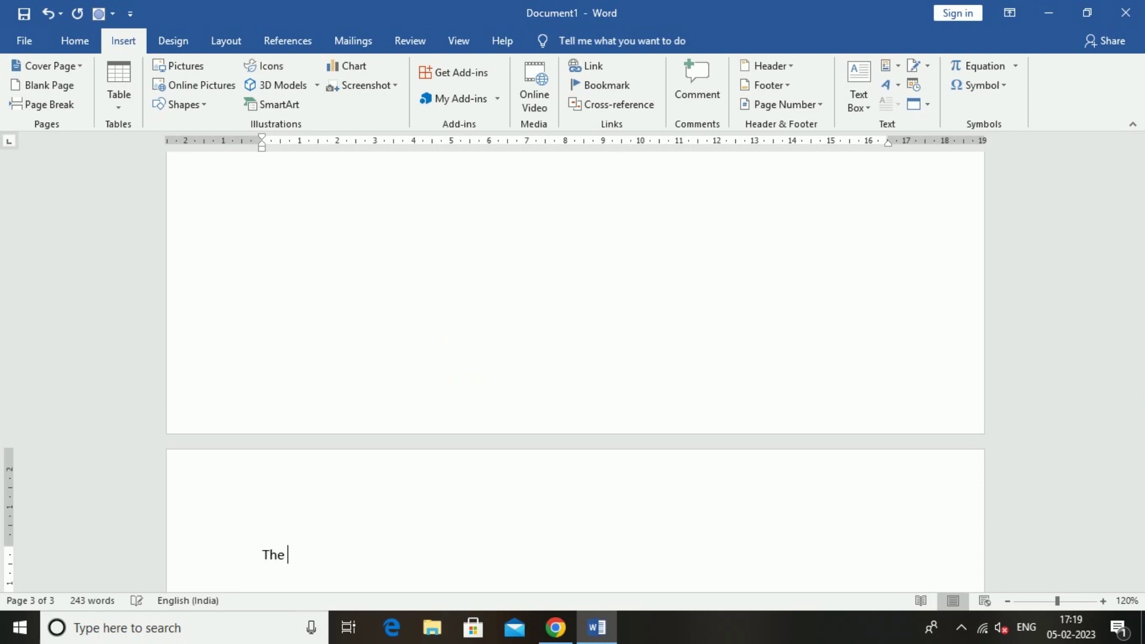
key("BackSpace")
key("BackSpace")
key("BackSpace")
type("icrand()")
key("Return")
key("ctrl+Return")
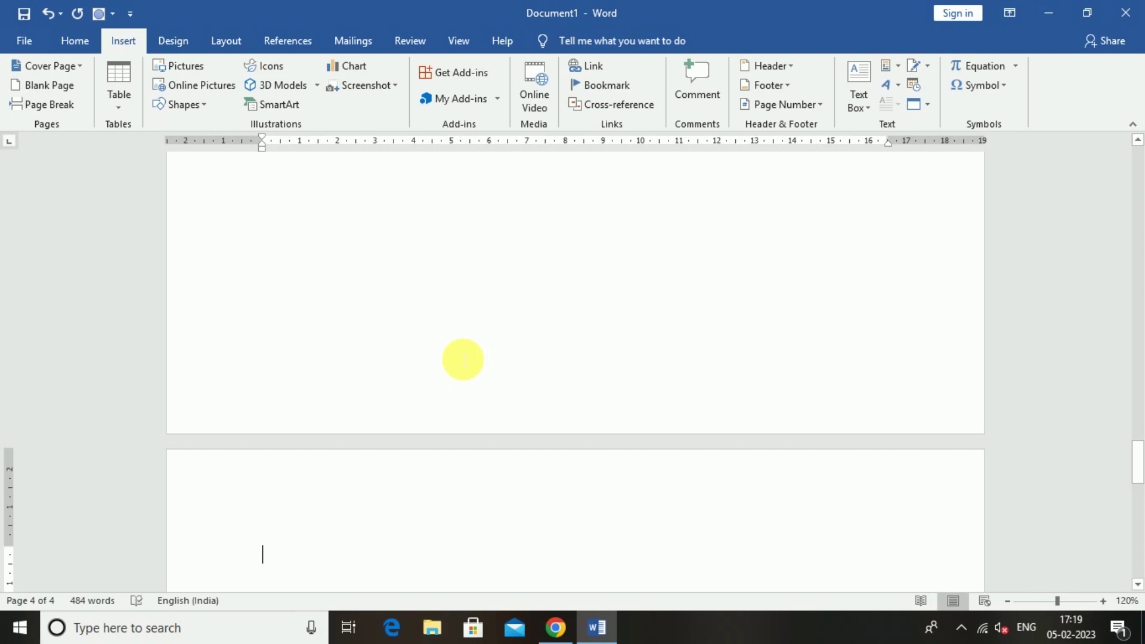
Step: Add a one-word heading on page four and the heading "Mouse" on page five, each followed by =rand() sample text
type("holid")
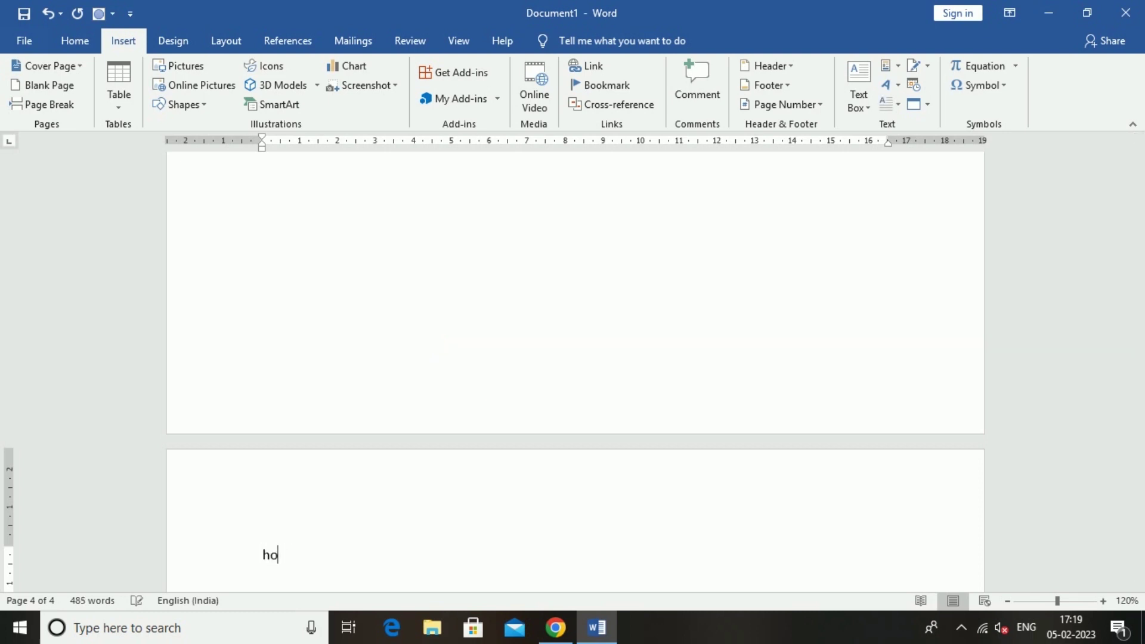
key("Return")
type("=")
type("r")
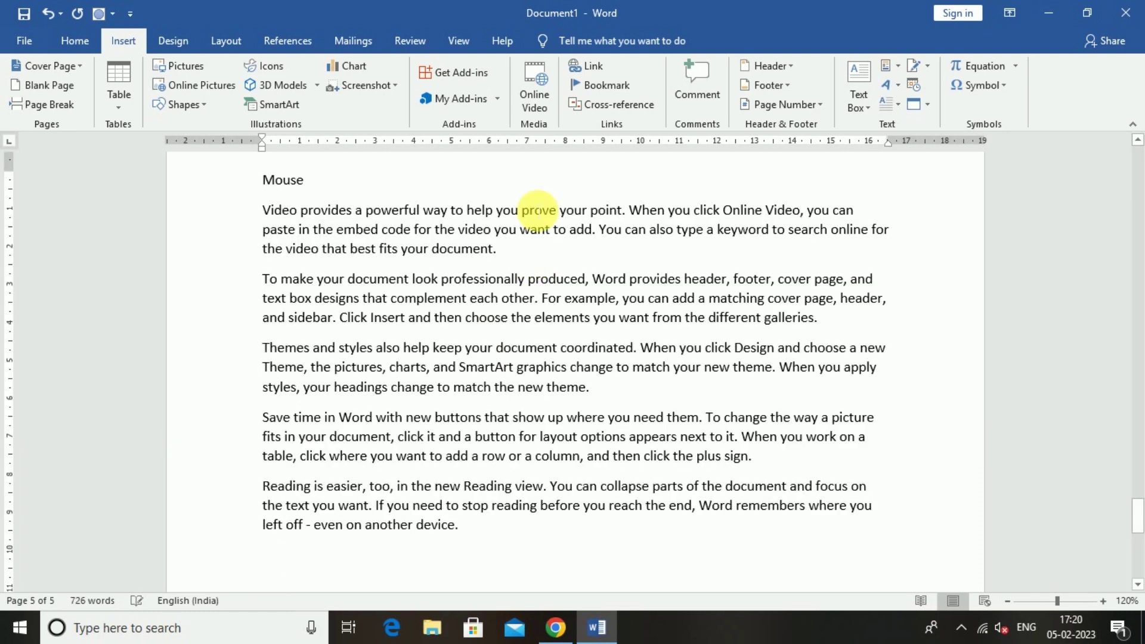
Step: Bookmark the page-two heading "My life my rule" under the name mylifemyrule
scroll(528, 382, "up", 5)
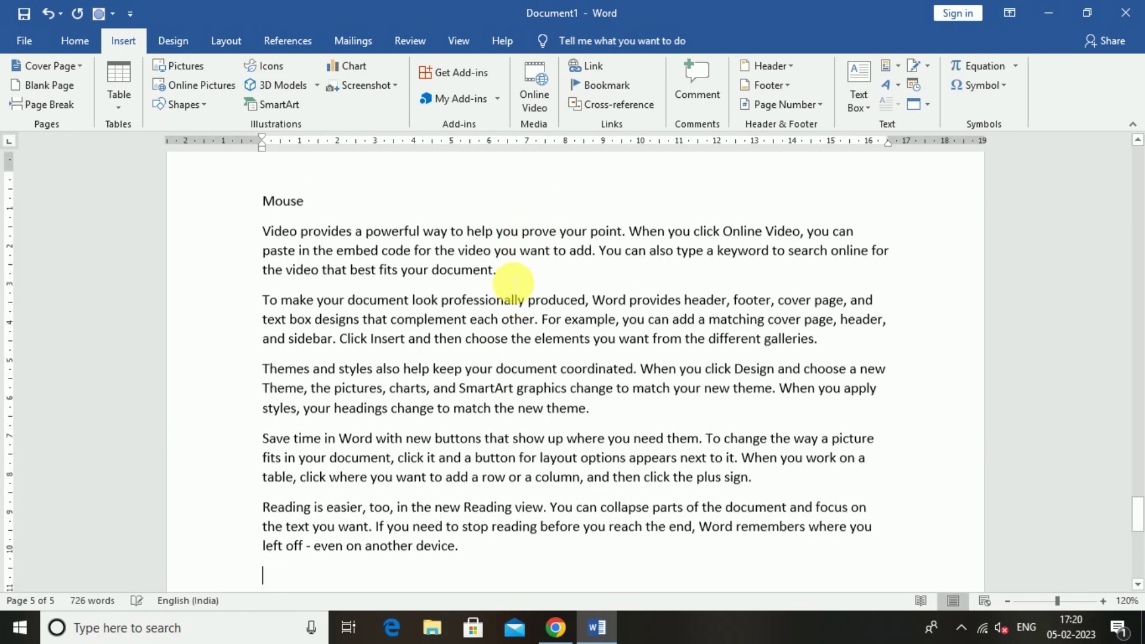
scroll(527, 381, "up", 10)
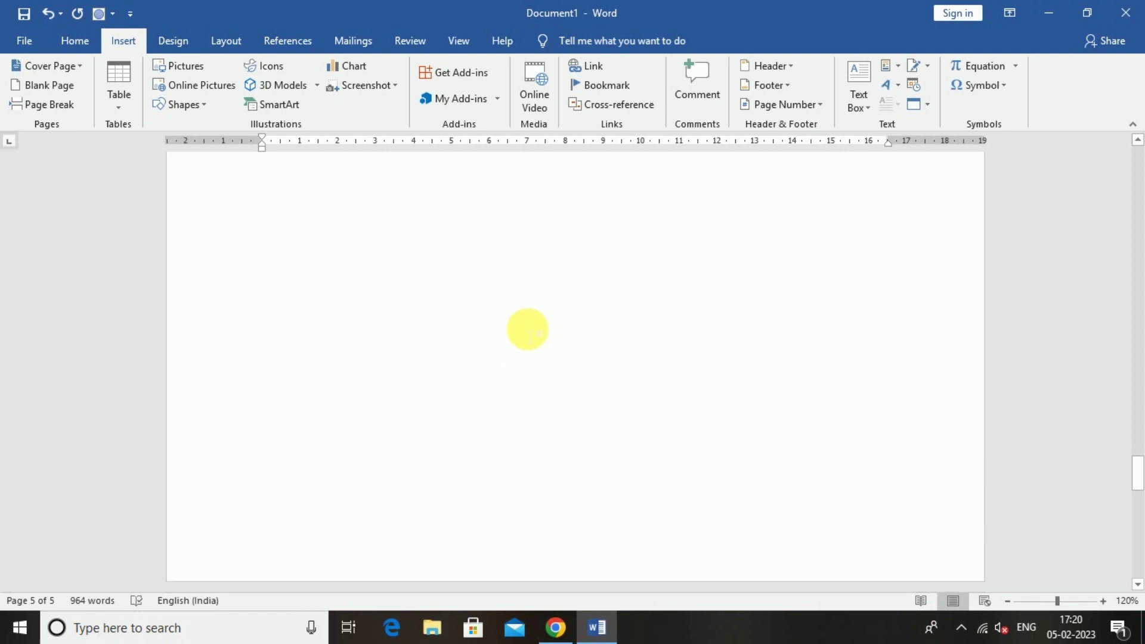
left_click_drag(1139, 466, 1135, 156)
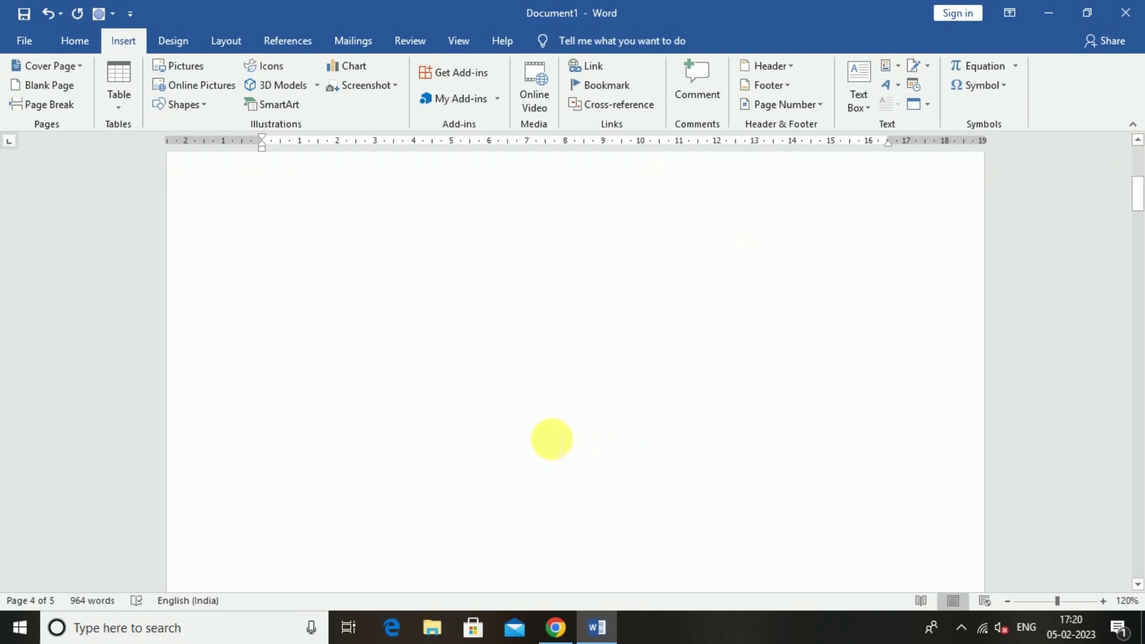
scroll(488, 400, "down", 10)
scroll(487, 400, "down", 4)
left_click(366, 344)
triple_click(321, 347)
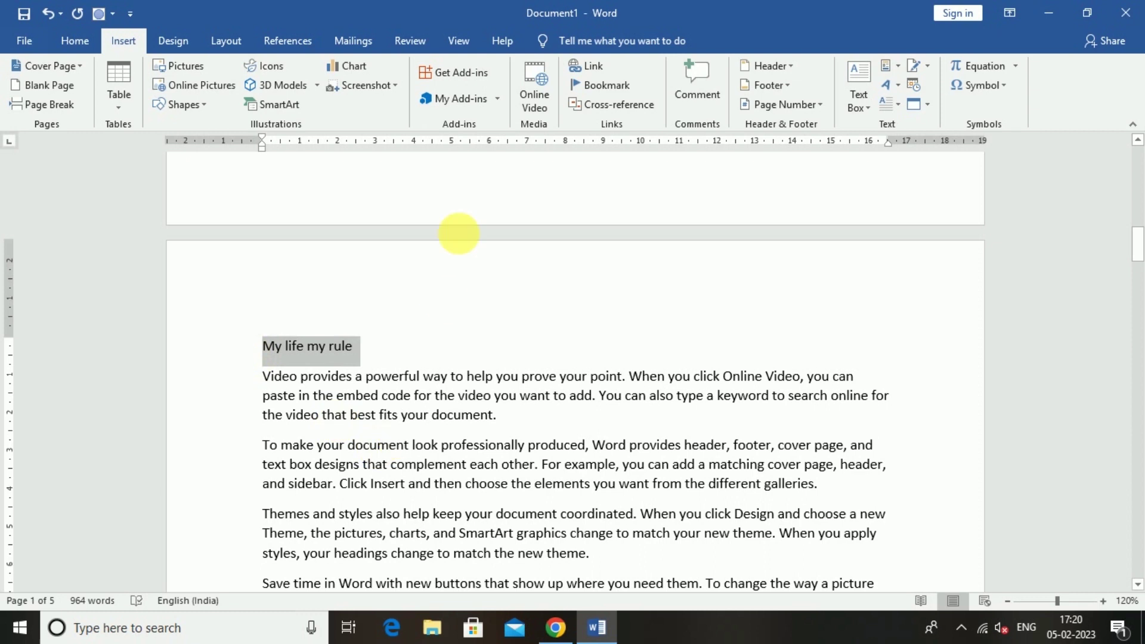
left_click(609, 85)
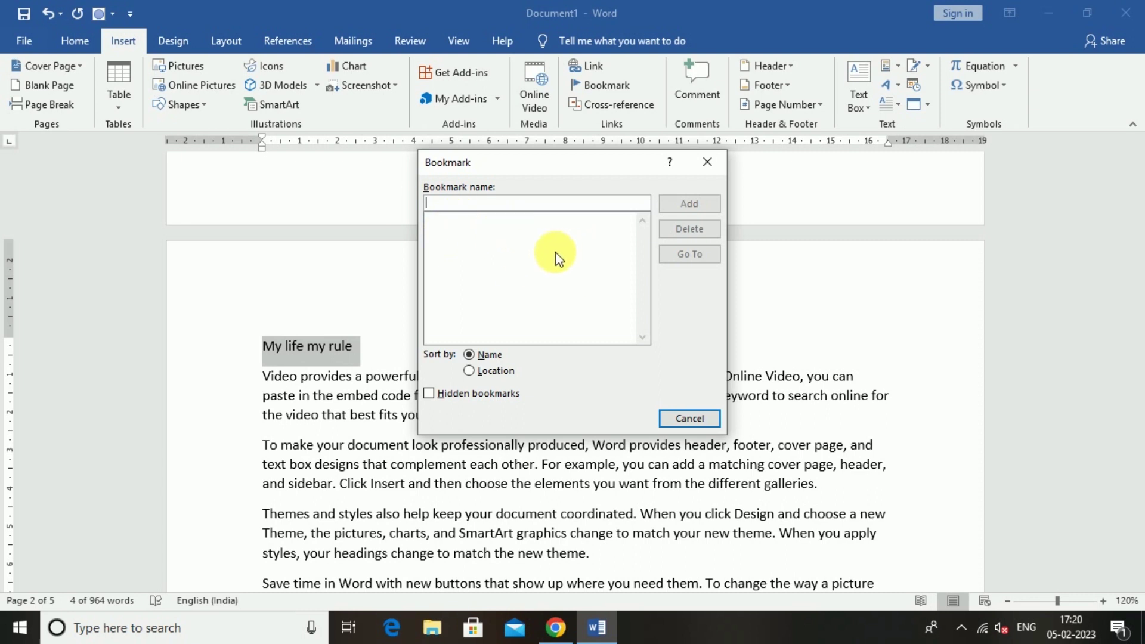
type("my li")
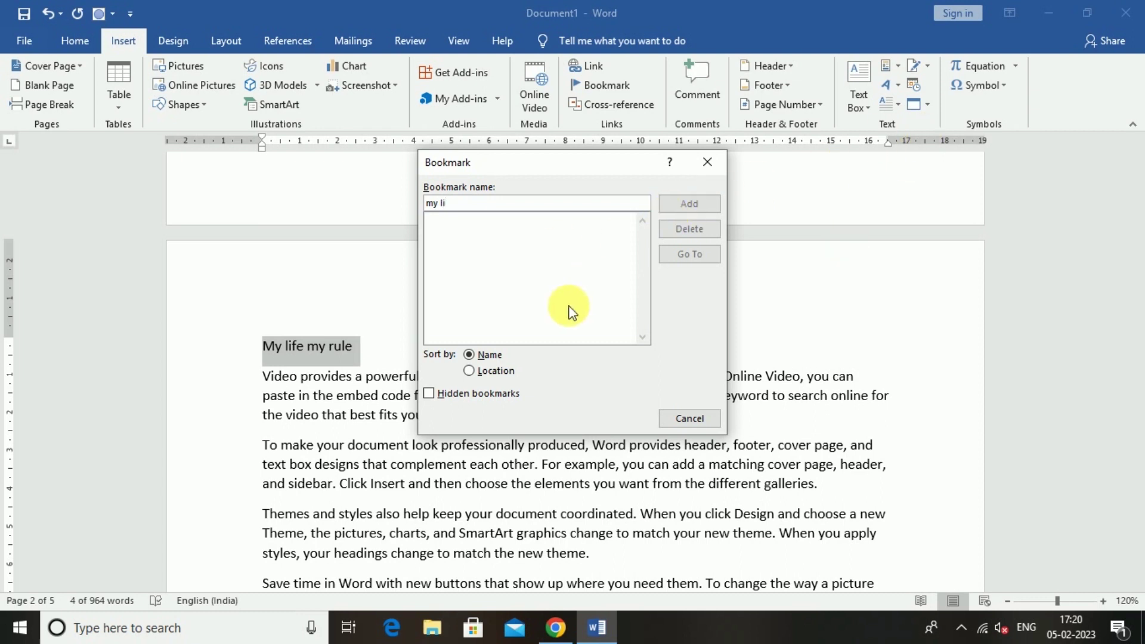
key("BackSpace")
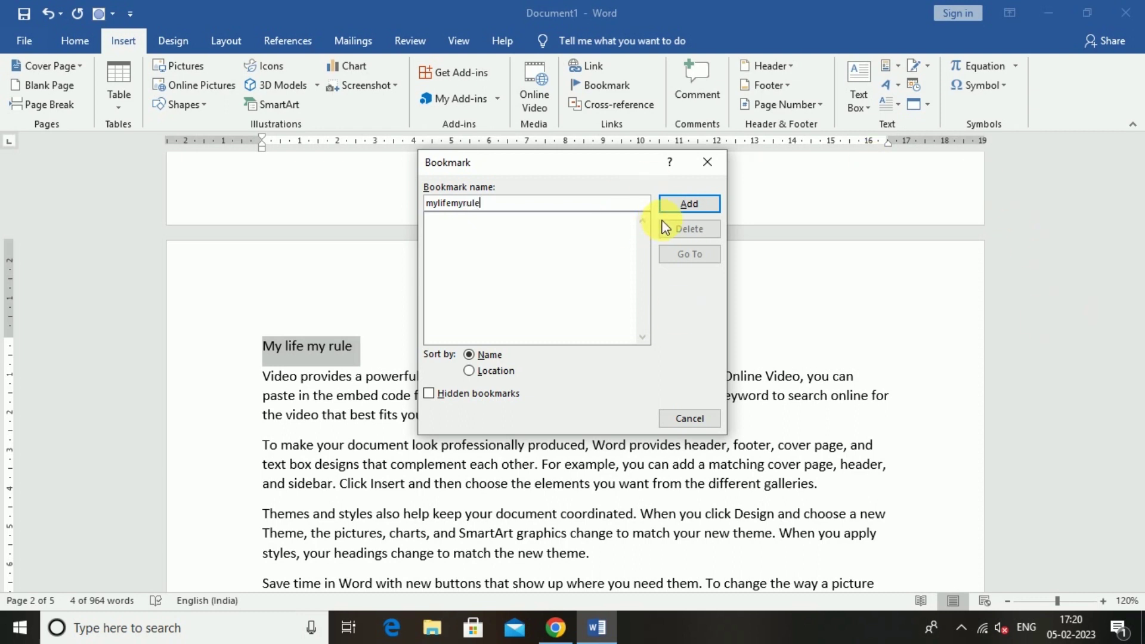
left_click(672, 203)
Step: Bookmark the page-three heading "The lion" under the name thelion
scroll(541, 347, "down", 20)
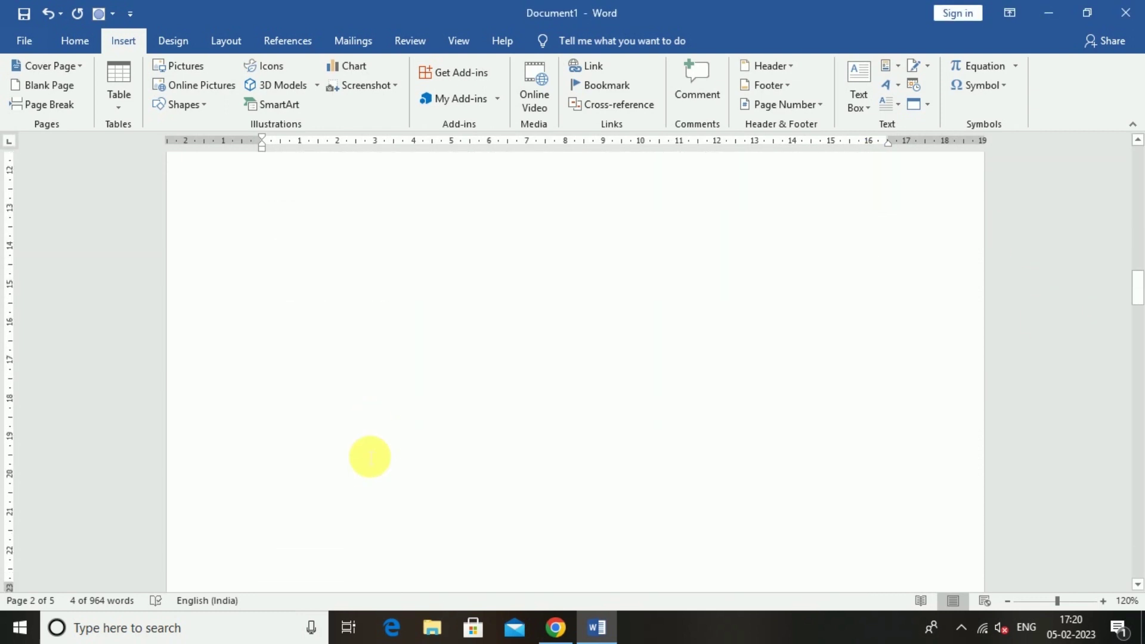
left_click_drag(318, 322, 260, 325)
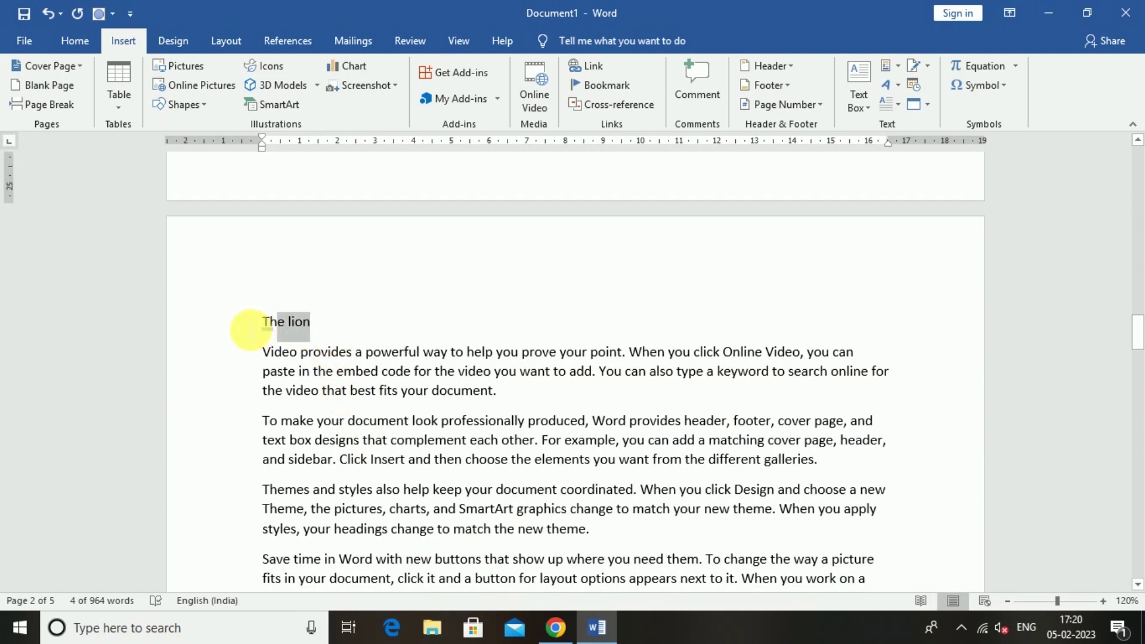
left_click(602, 87)
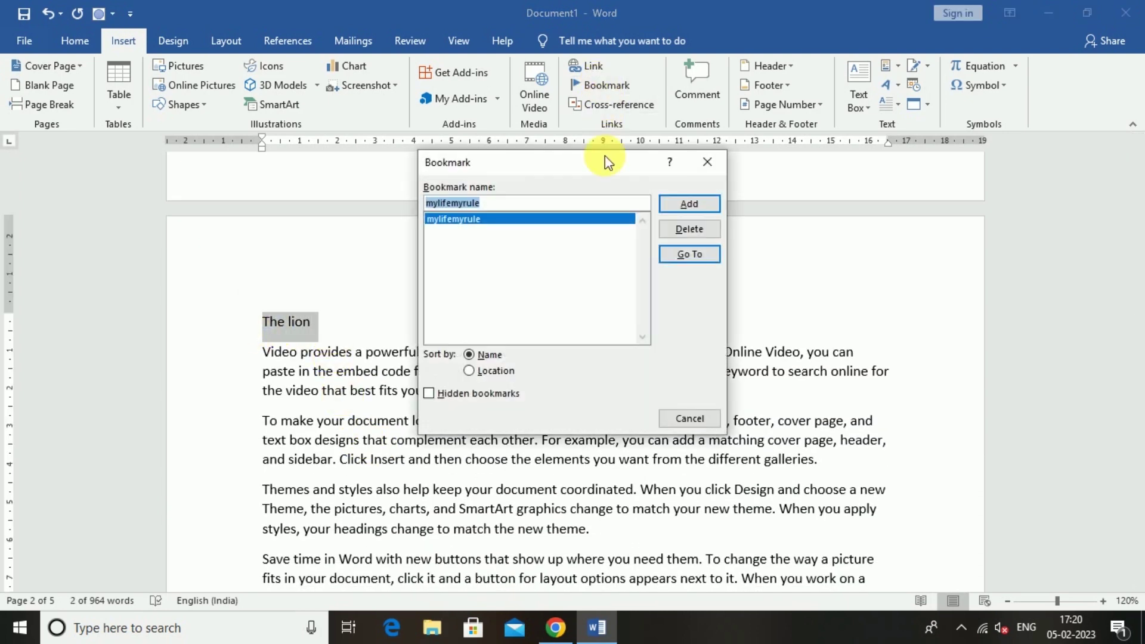
type("thelion")
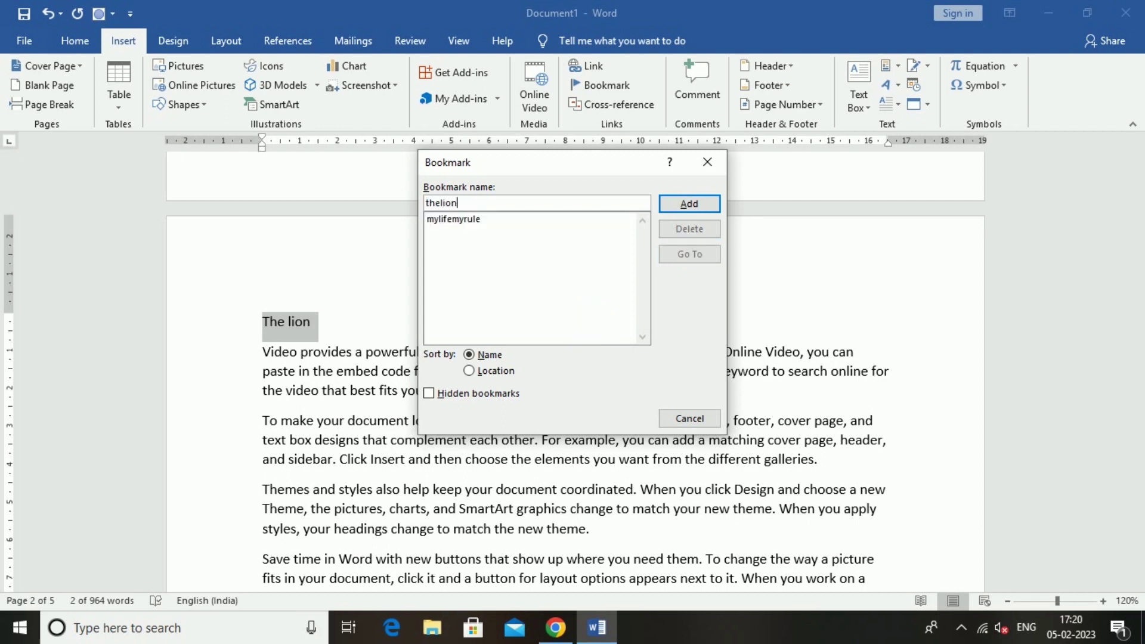
left_click(688, 204)
Step: Bookmark the page-four heading "Holi" under the name holi
scroll(462, 456, "down", 12)
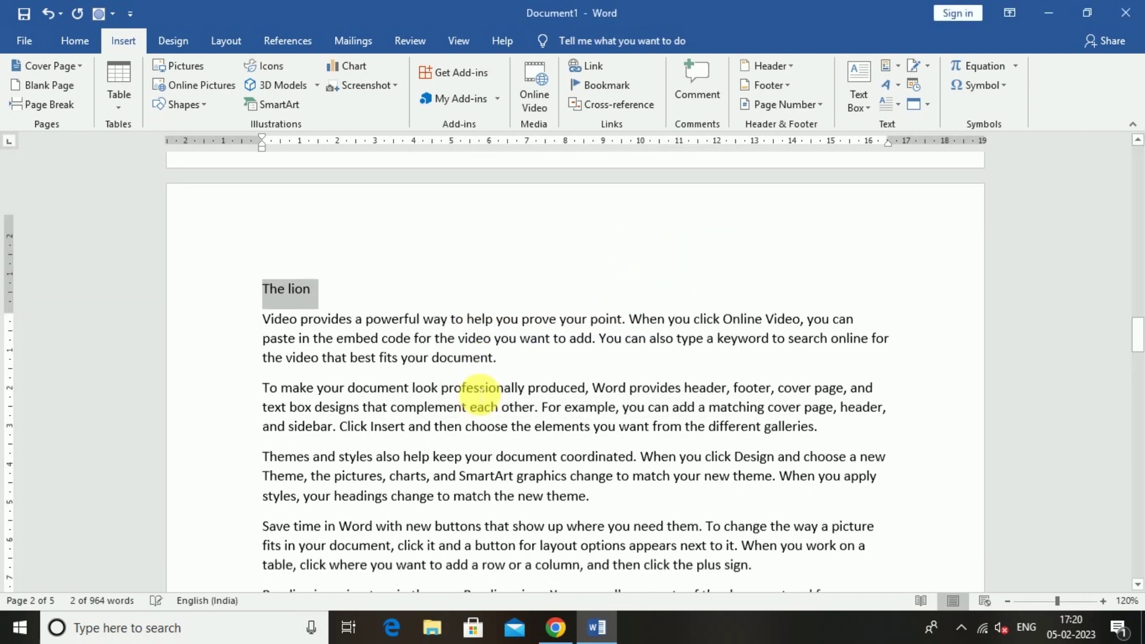
scroll(462, 456, "down", 5)
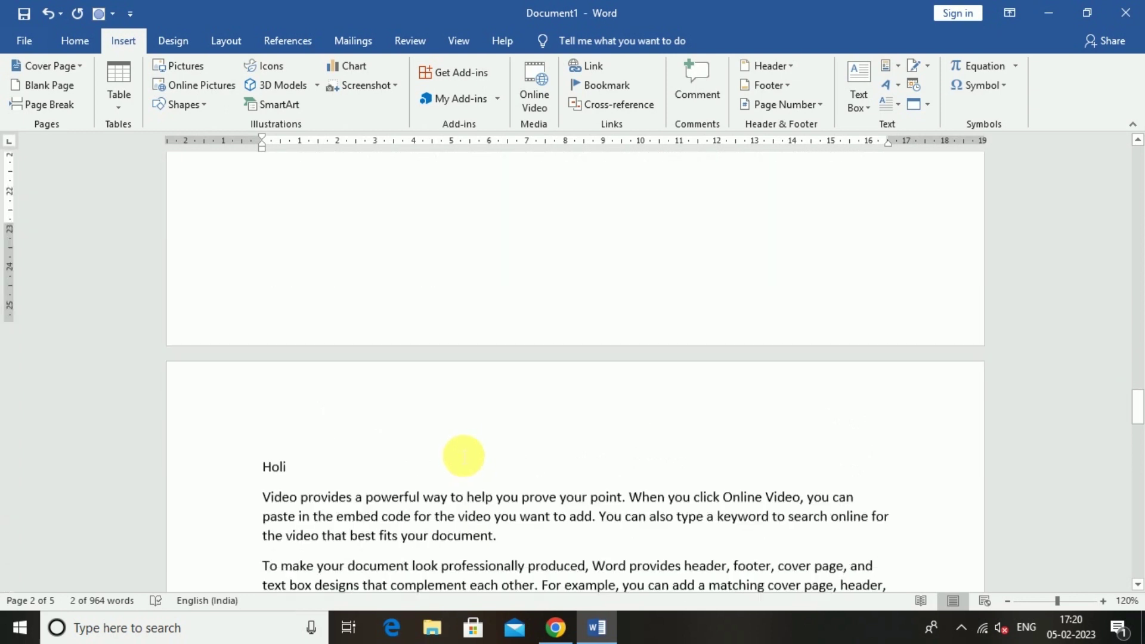
left_click(237, 398)
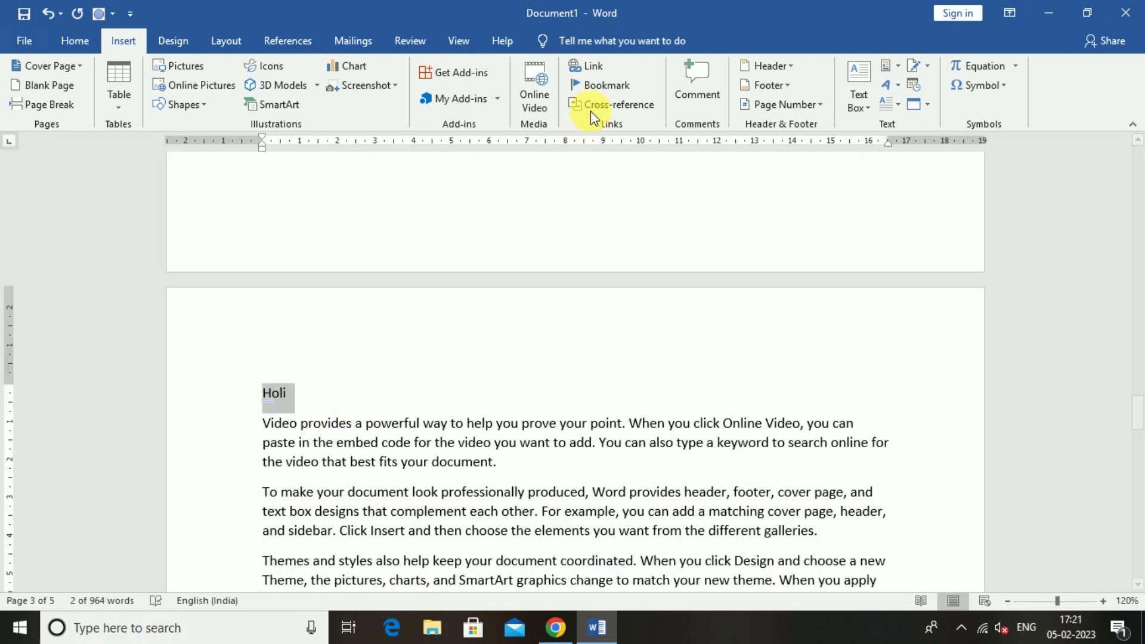
left_click(602, 86)
type("h")
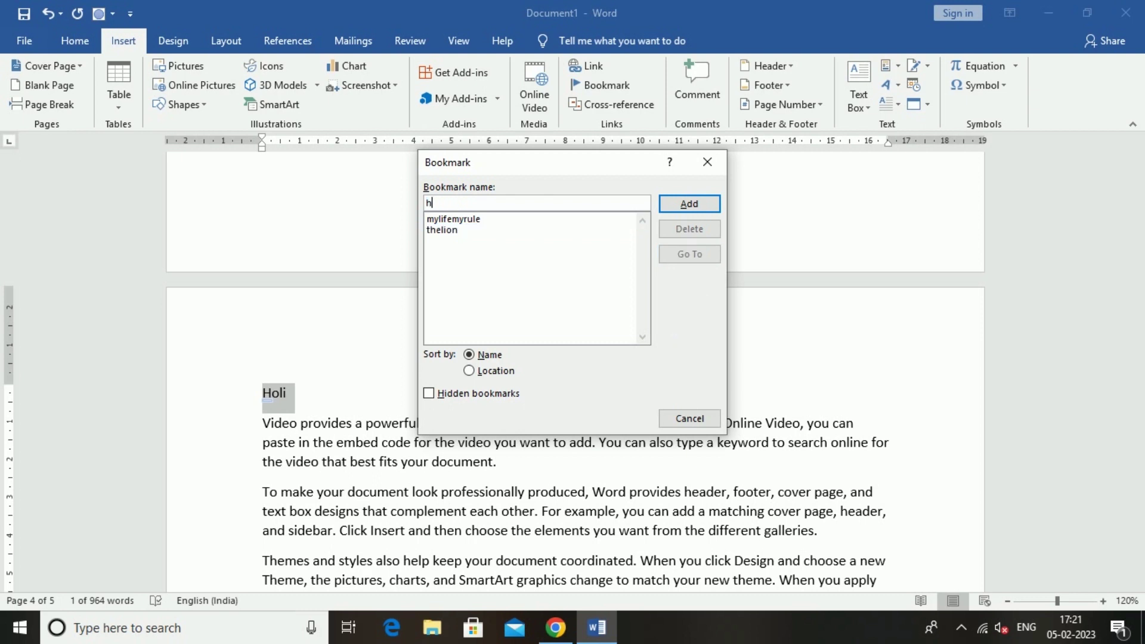
type("oli")
left_click(689, 203)
Step: Bookmark the page-five heading "Mouse" under the name mouse
scroll(507, 388, "down", 10)
scroll(495, 407, "down", 8)
left_click(236, 326)
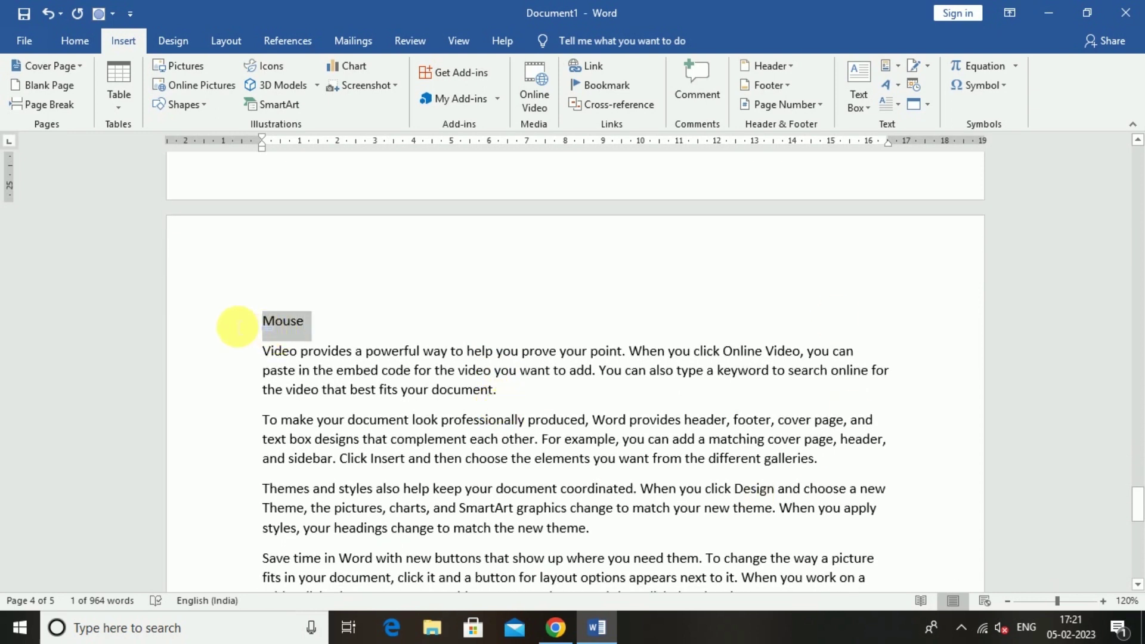
left_click(603, 85)
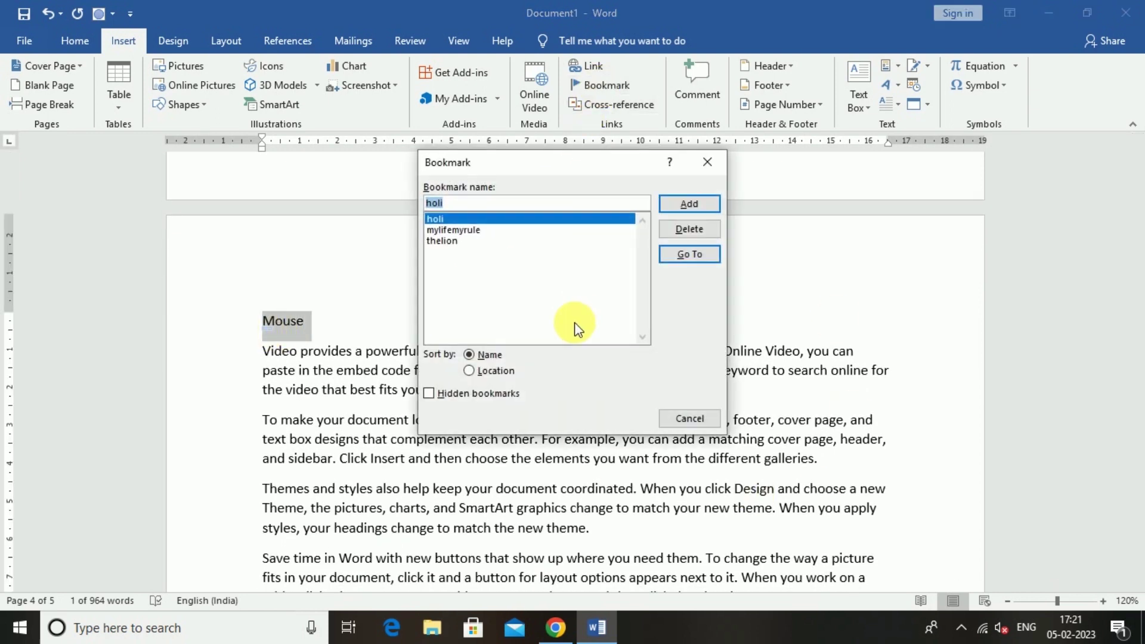
type("mouse")
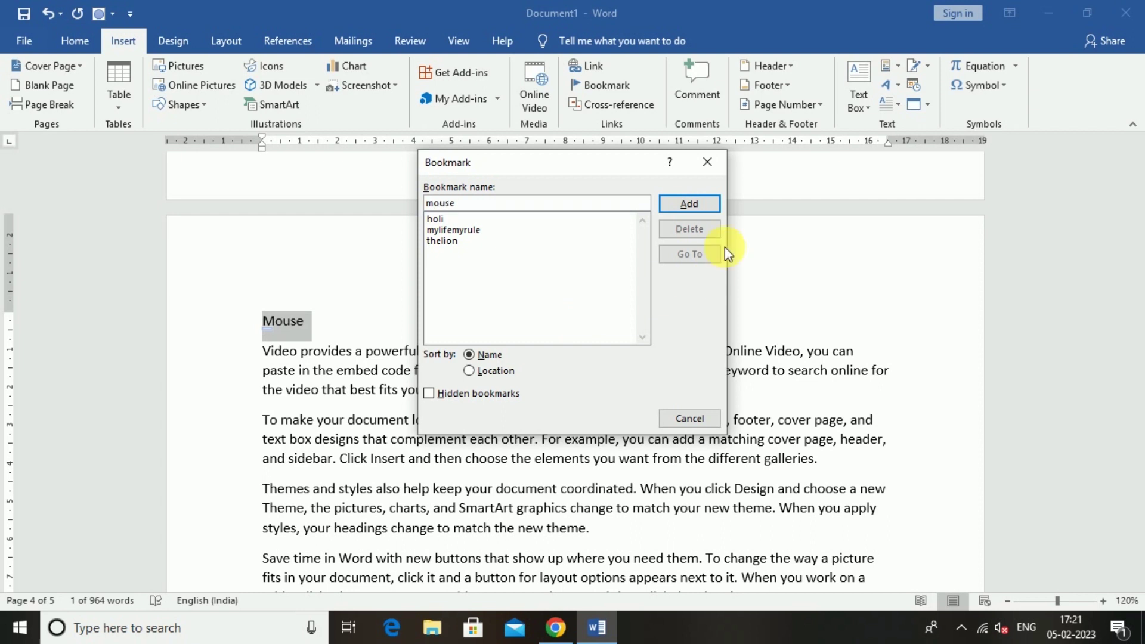
left_click(689, 203)
Step: Insert a hyperlinked cross-reference to the text of bookmark holi at the start of the blank first page
scroll(521, 398, "down", 5)
scroll(520, 398, "down", 4)
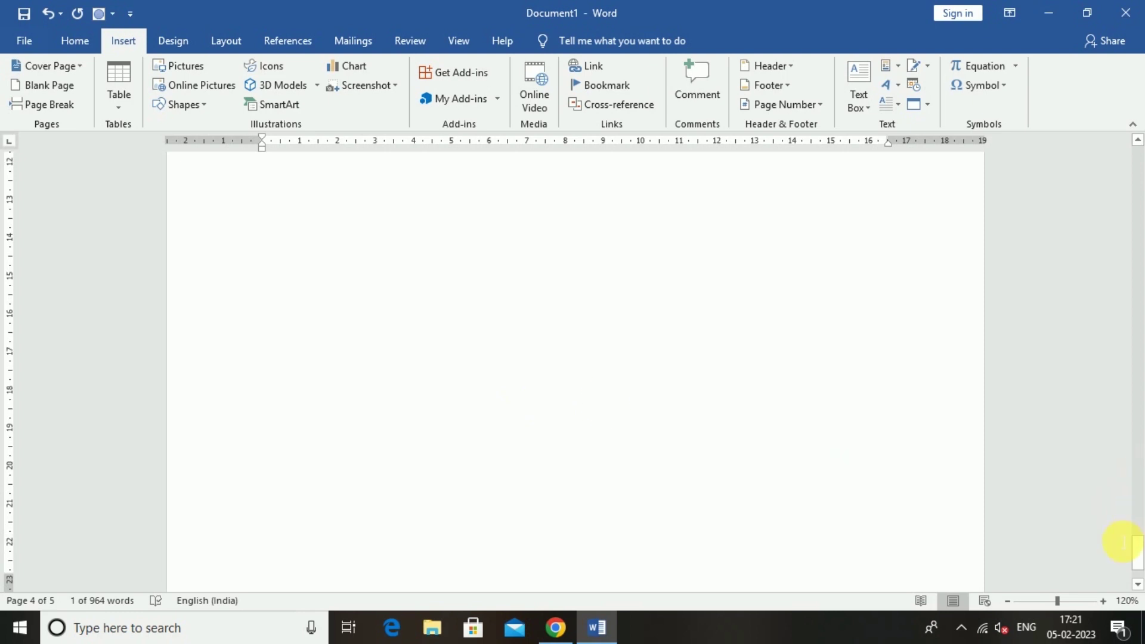
left_click_drag(1137, 563, 1126, 128)
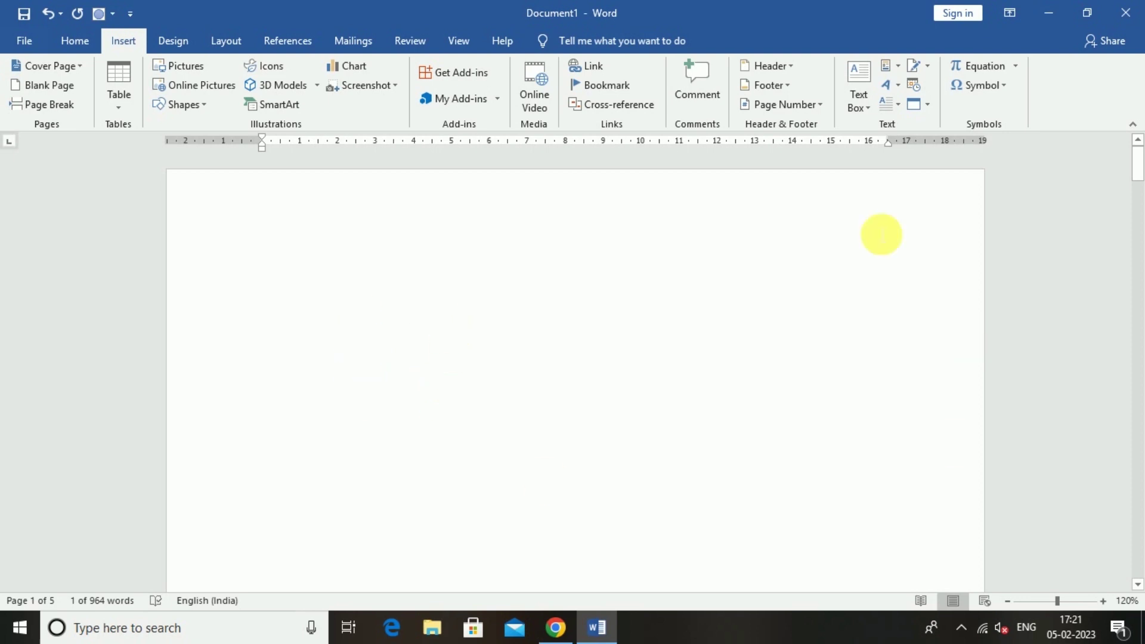
left_click(299, 258)
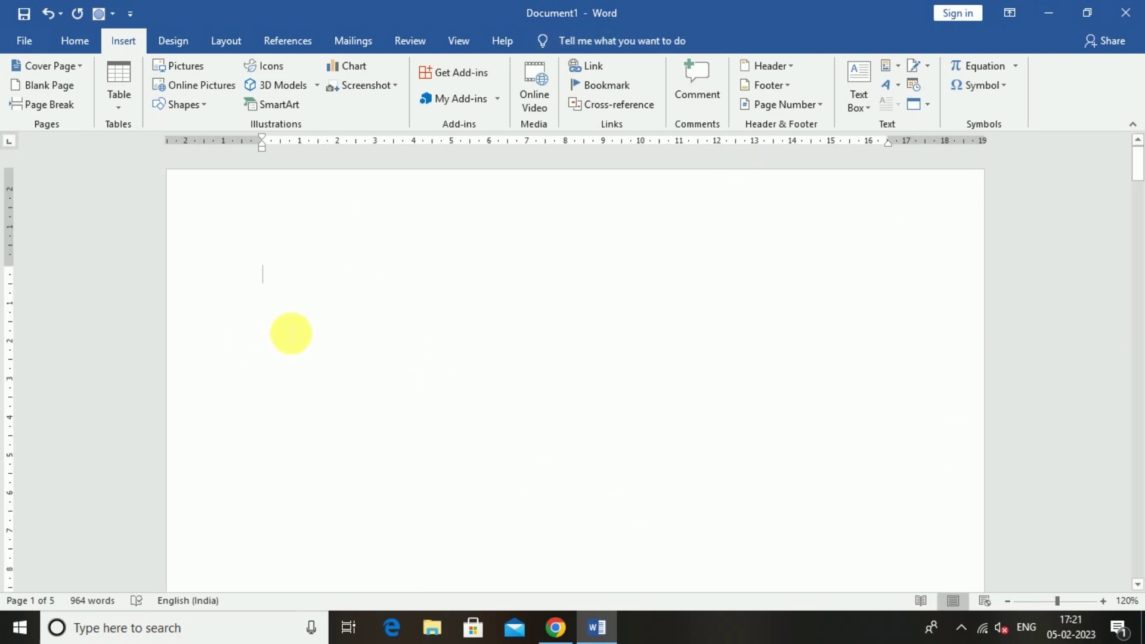
left_click(468, 275)
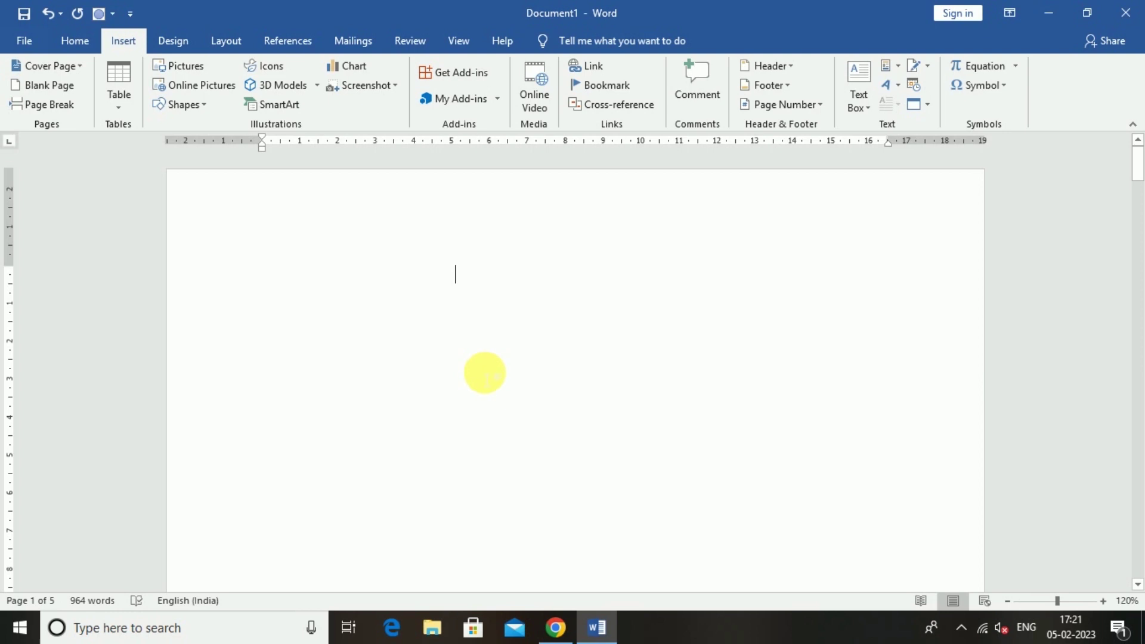
left_click(266, 274)
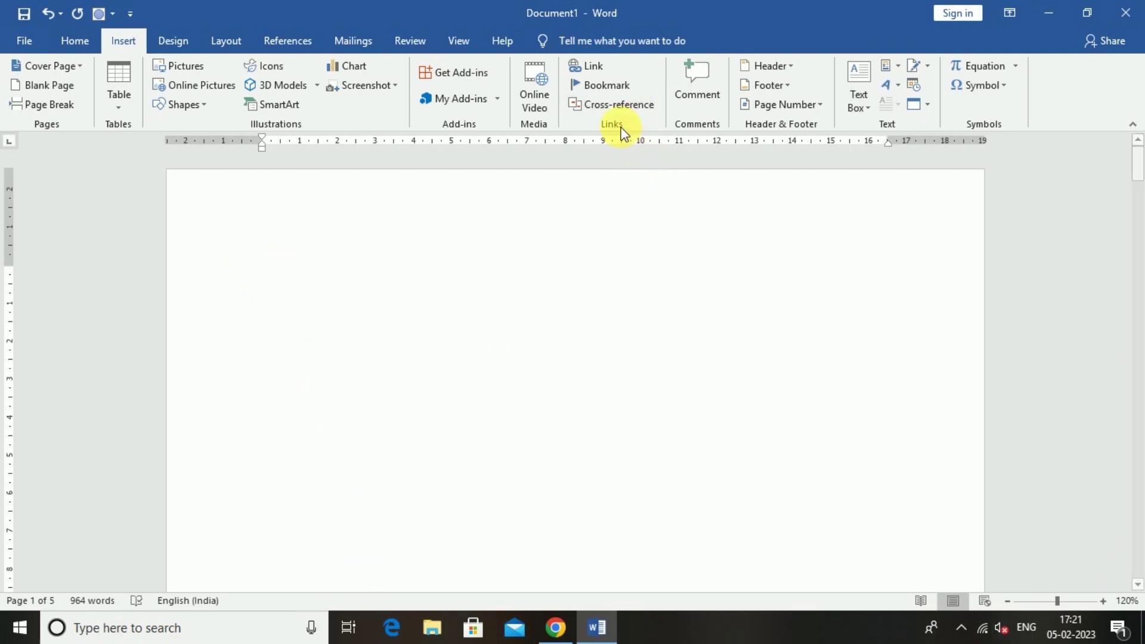
left_click(624, 104)
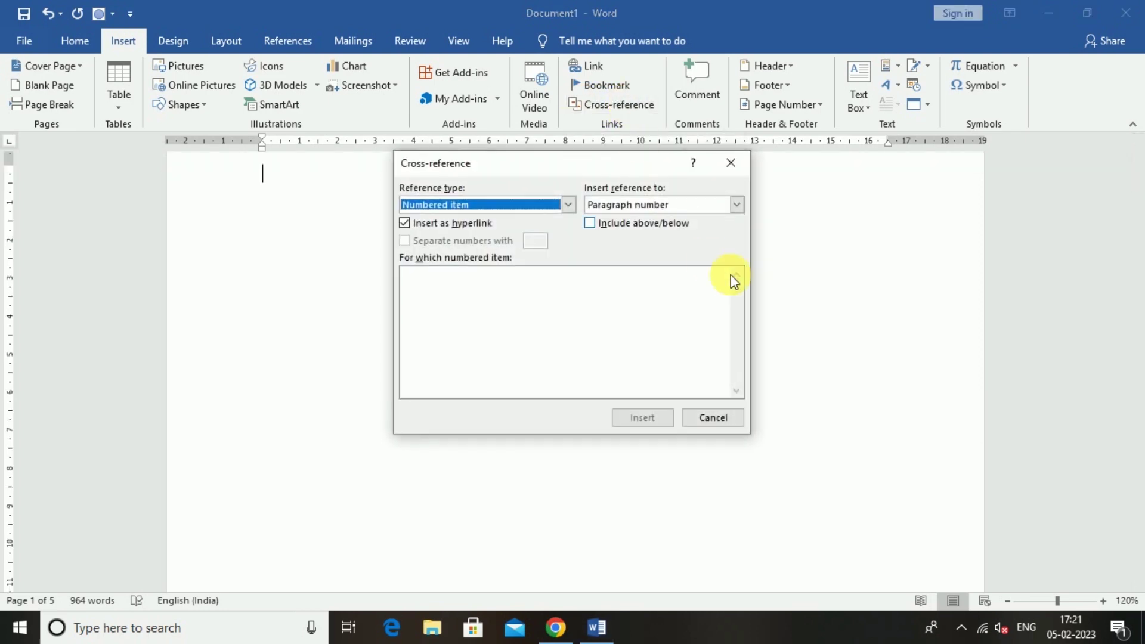
left_click(567, 206)
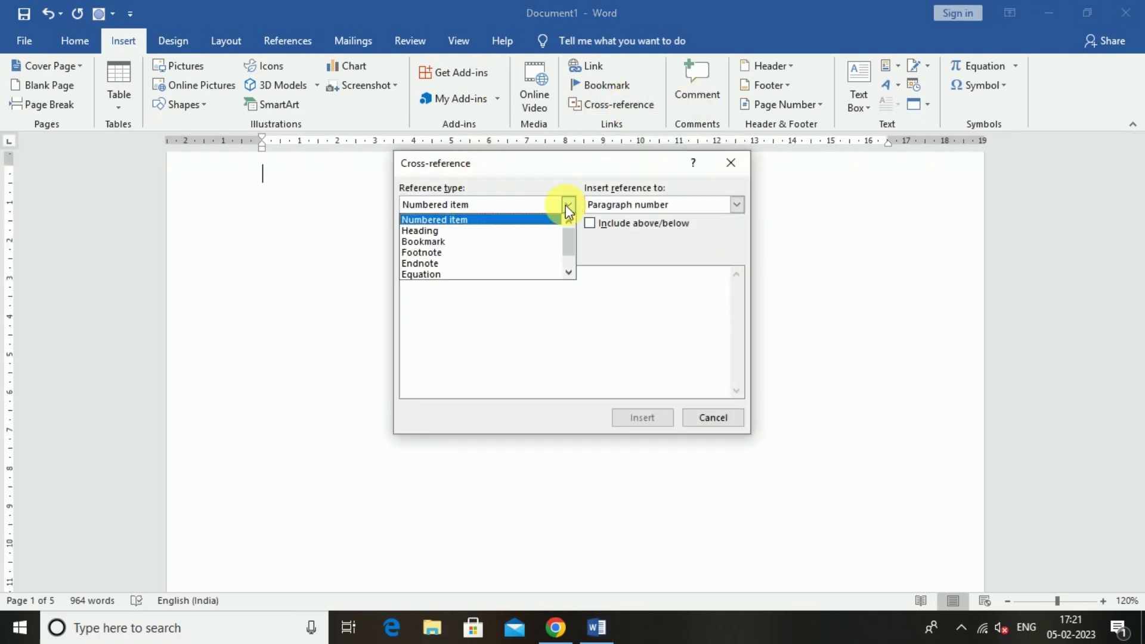
left_click(446, 242)
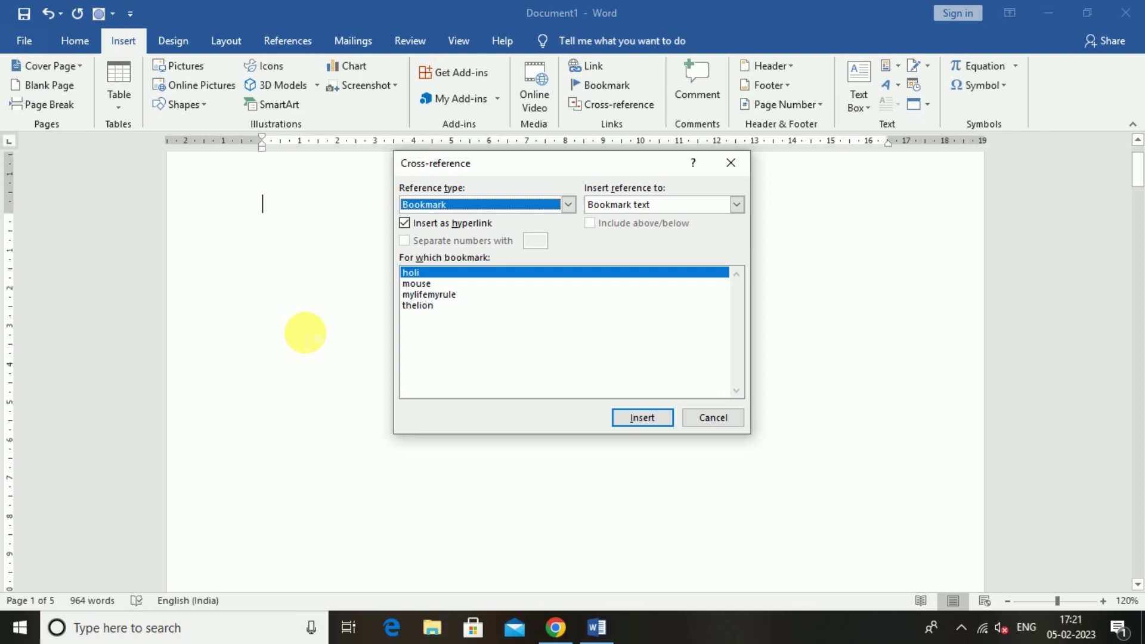
scroll(306, 332, "up", 2)
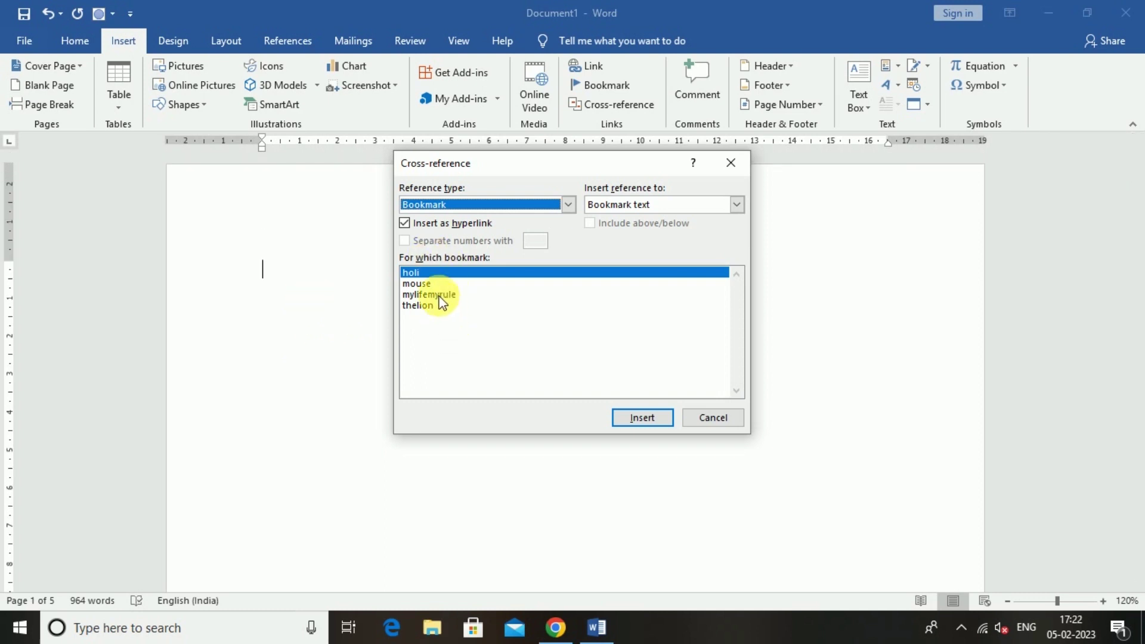
left_click(622, 424)
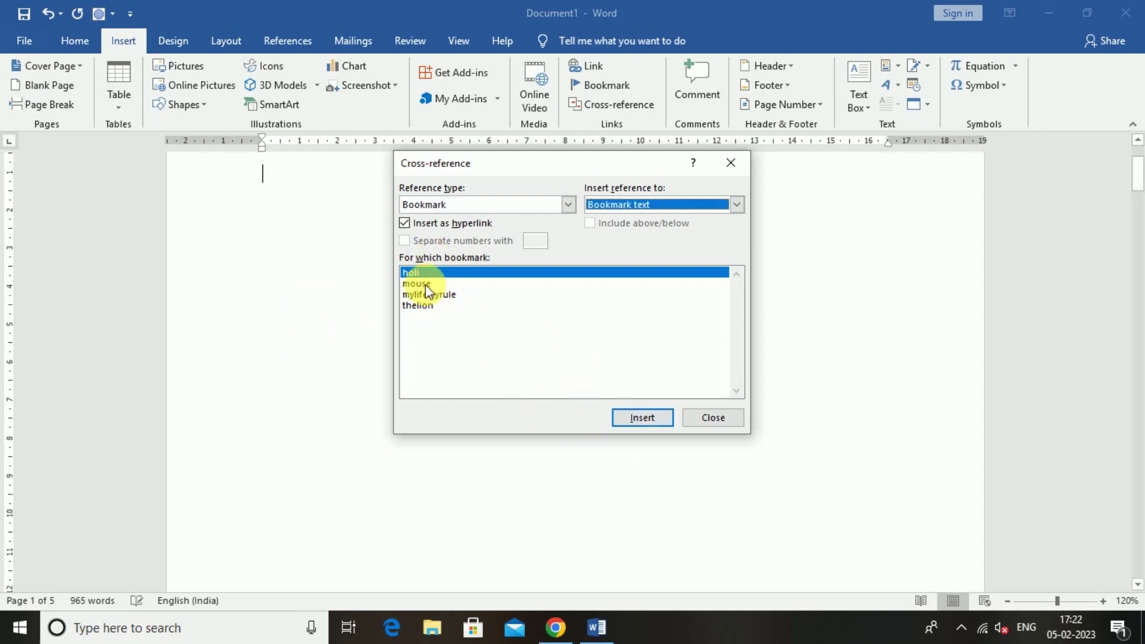
Step: Insert hyperlinked cross-references to the bookmarks mouse, mylifemyrule and thelion below the first one, and close the Cross-reference dialog
left_click(423, 283)
left_click(631, 425)
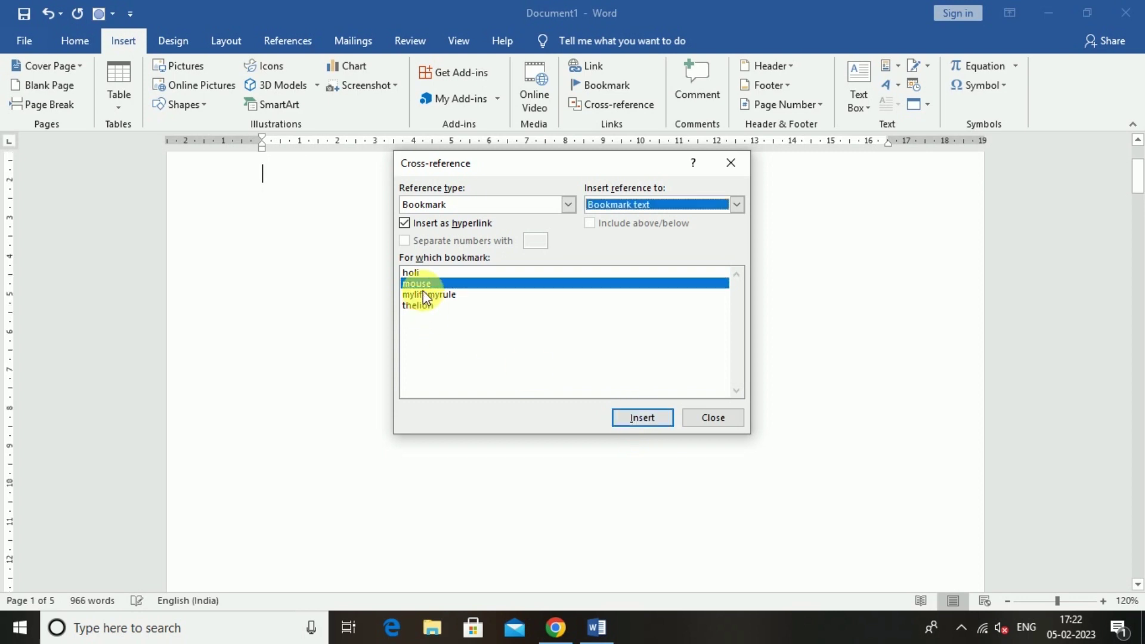
left_click(424, 295)
left_click(627, 417)
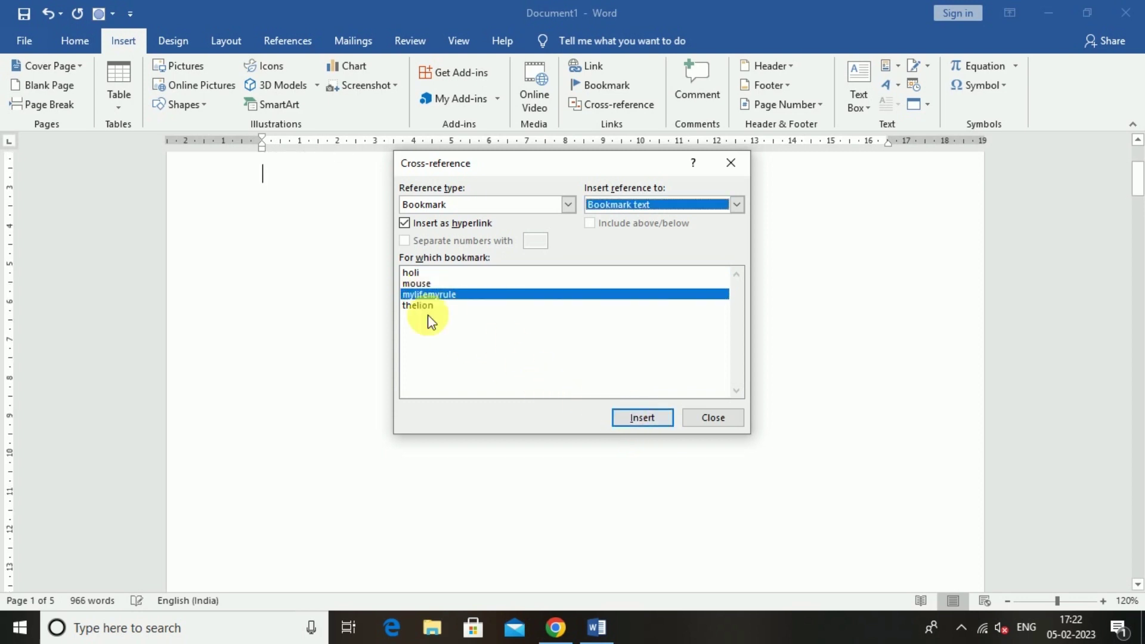
left_click(417, 306)
left_click(637, 417)
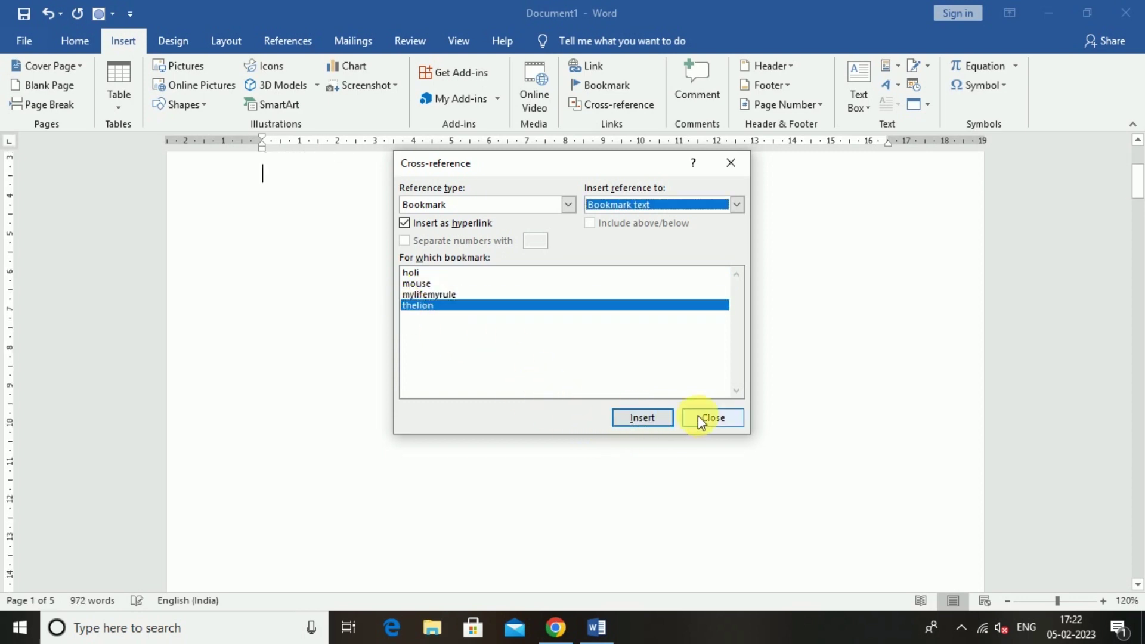
left_click(699, 417)
Step: Test the page-one cross-references by following "The lion" and "Mouse" to their headings
scroll(372, 322, "up", 3)
scroll(377, 327, "up", 1)
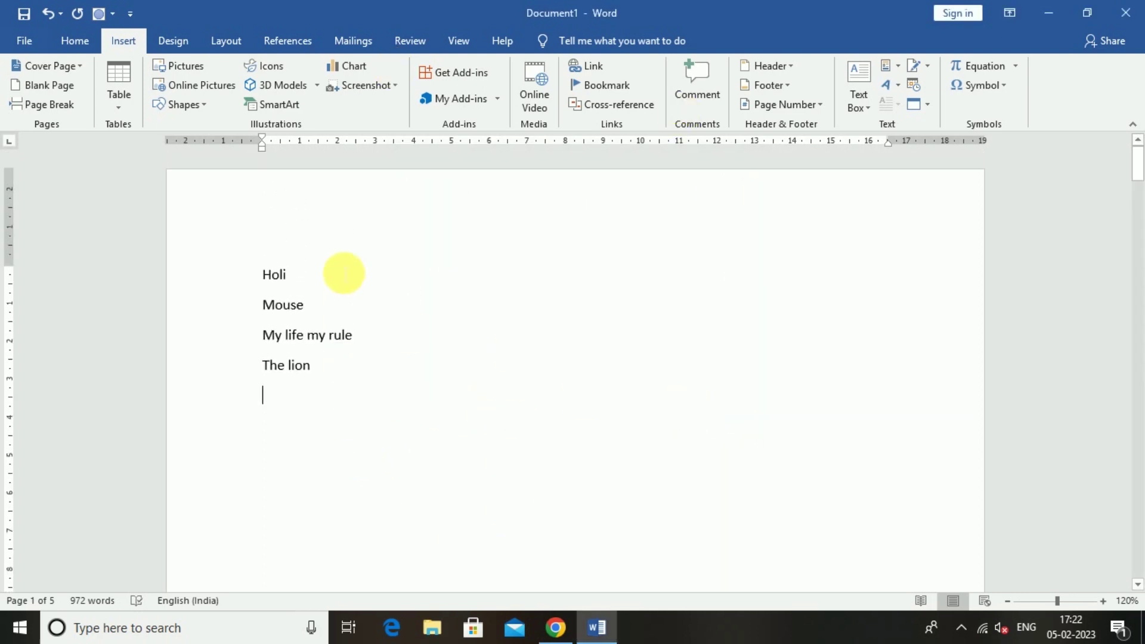
left_click(302, 375, "ctrl")
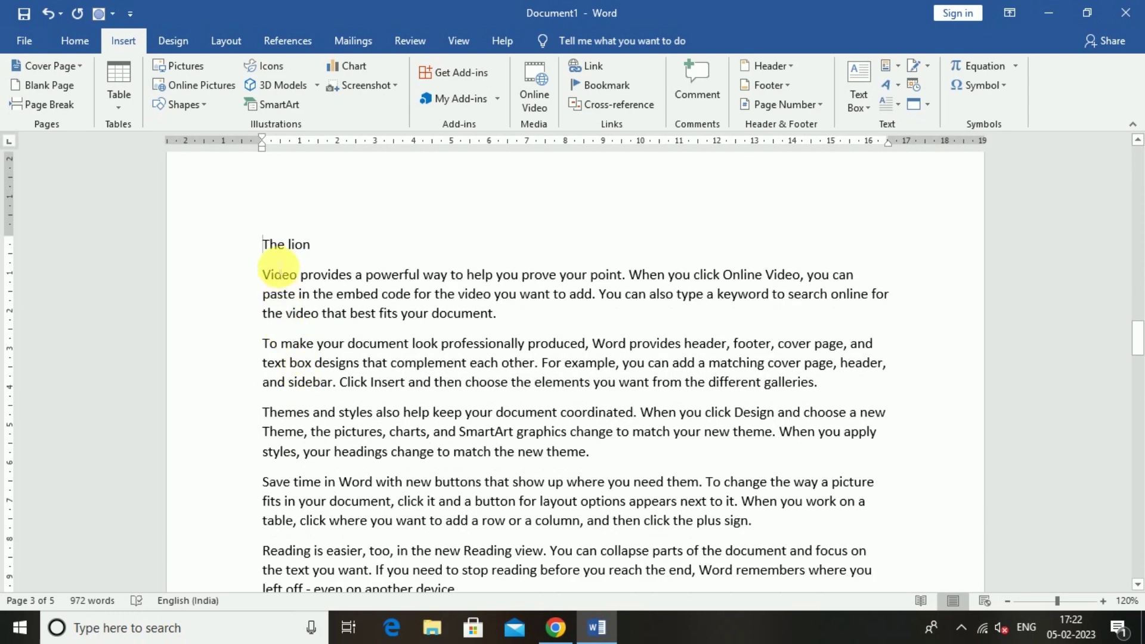
left_click_drag(1137, 337, 1136, 107)
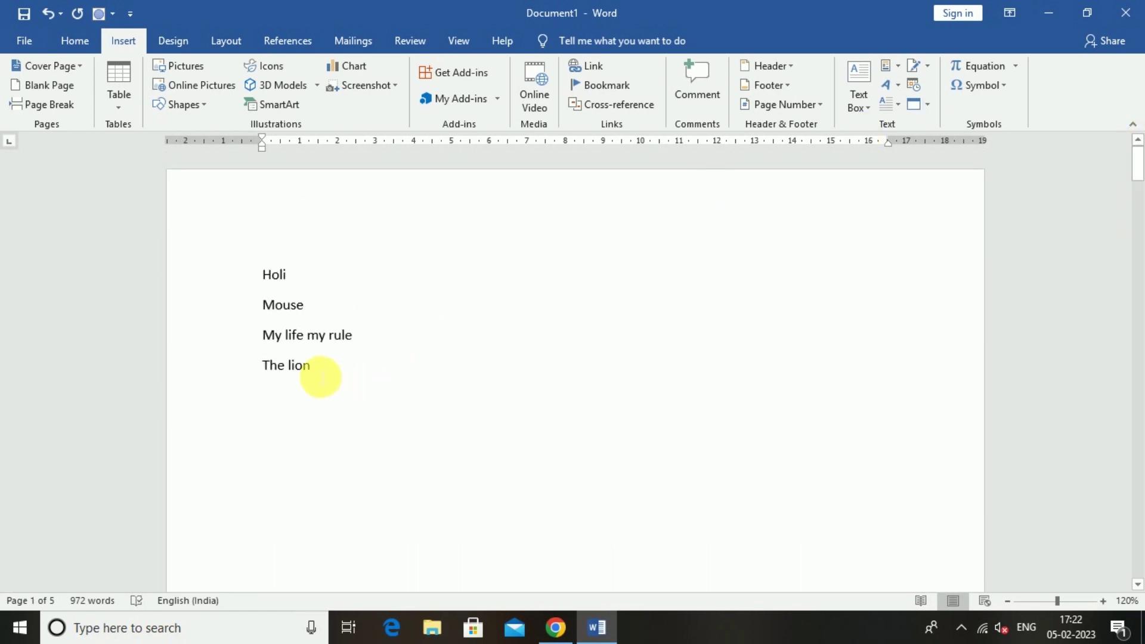
double_click(283, 316)
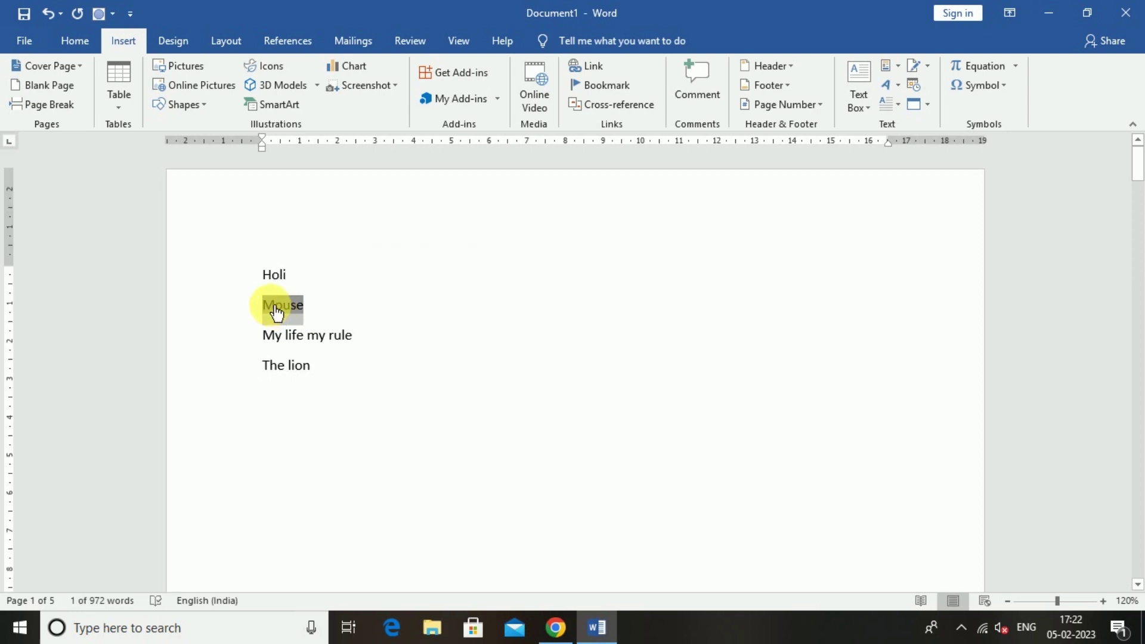
left_click(276, 307, "ctrl")
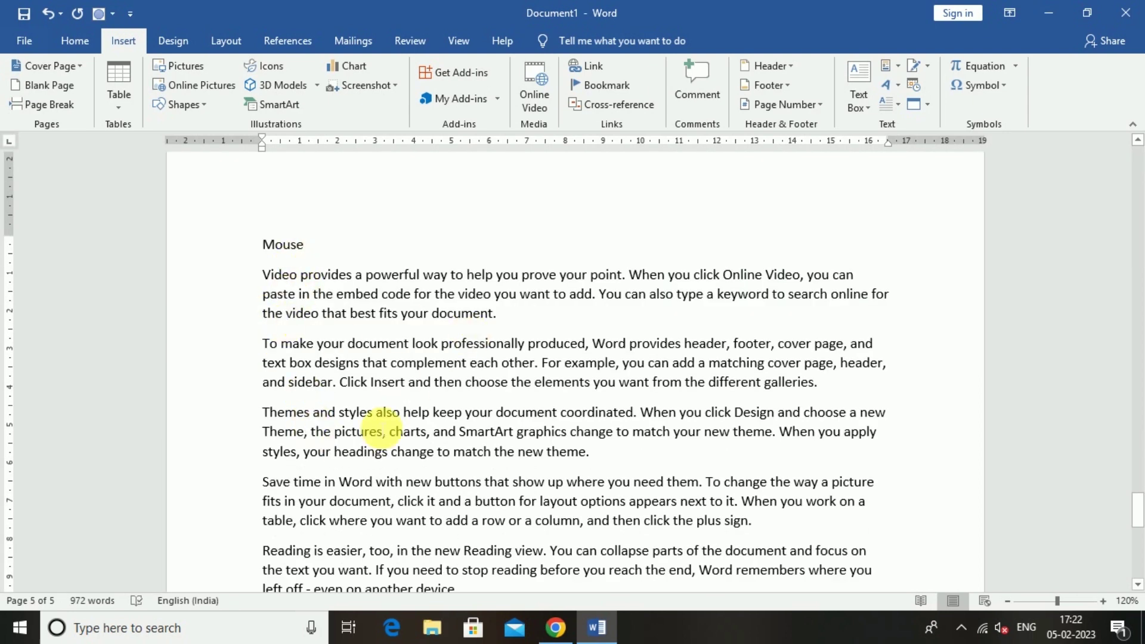